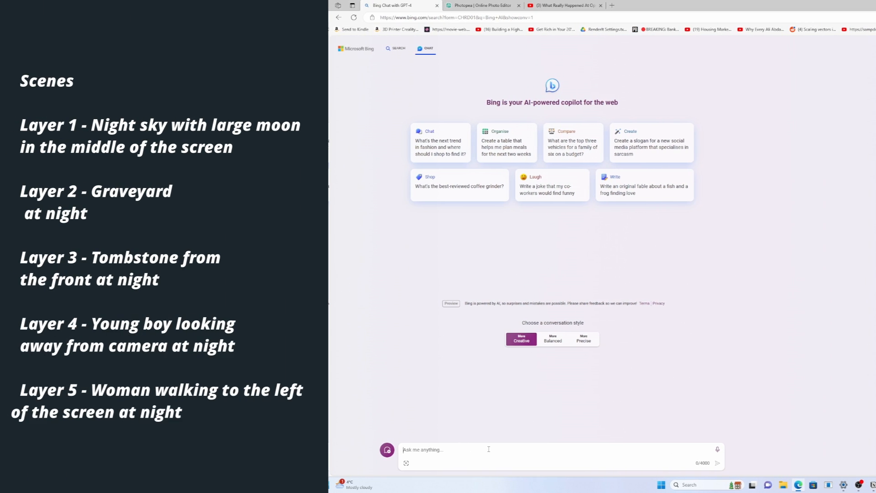
Ask Bing Chat to generate an image of a night sky with a large moon in the middle of the screen
{"action": "type", "text": "Generate an image of a night sky with a larg"}
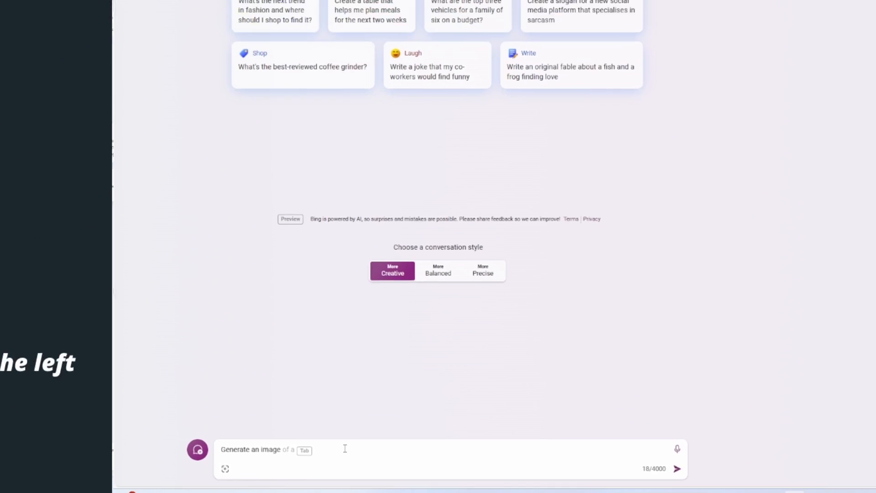
{"action": "type", "text": "e moon in the"}
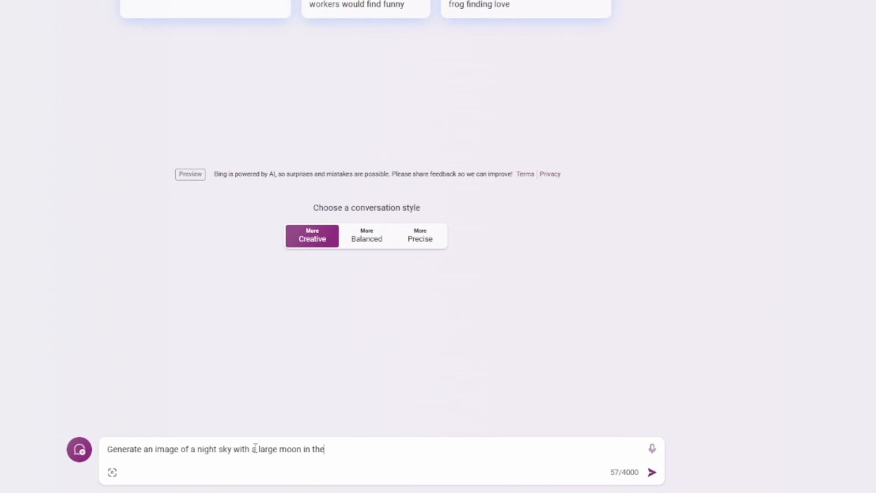
{"action": "type", "text": "middle of the screen"}
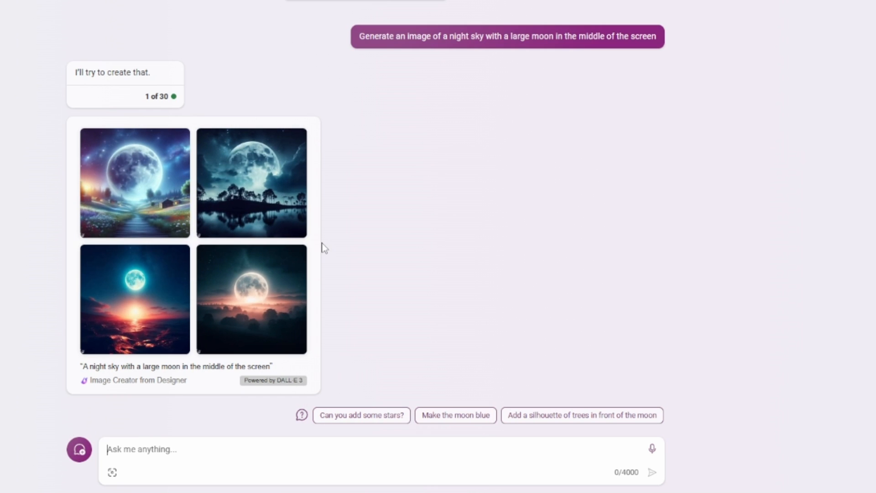
Request a less detailed and more mysterious version, and download the image with the yellow moon over dark clouds
{"action": "type", "text": "make it less detailed and more mysterious"}
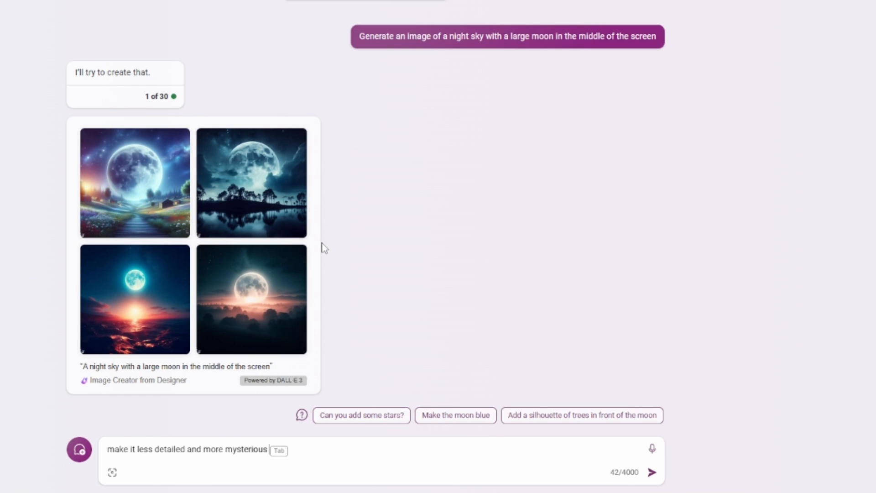
{"action": "key", "text": "Return"}
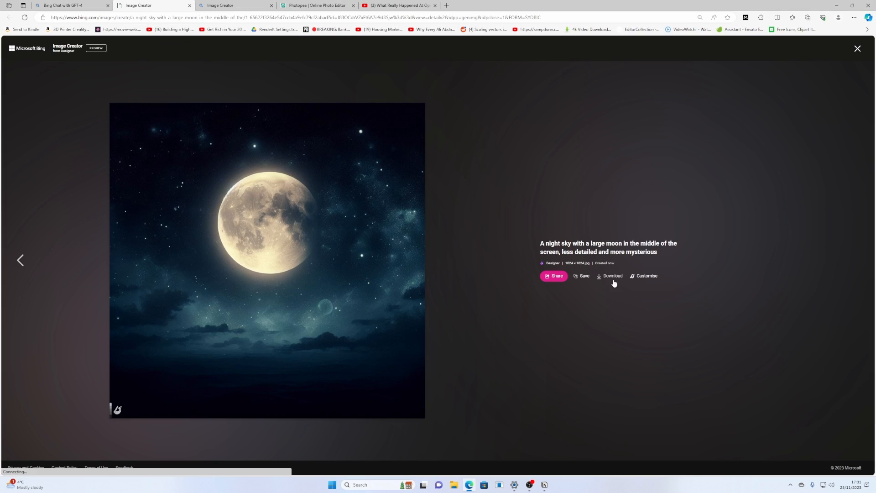
{"action": "left_click", "coordinate": [613, 278]}
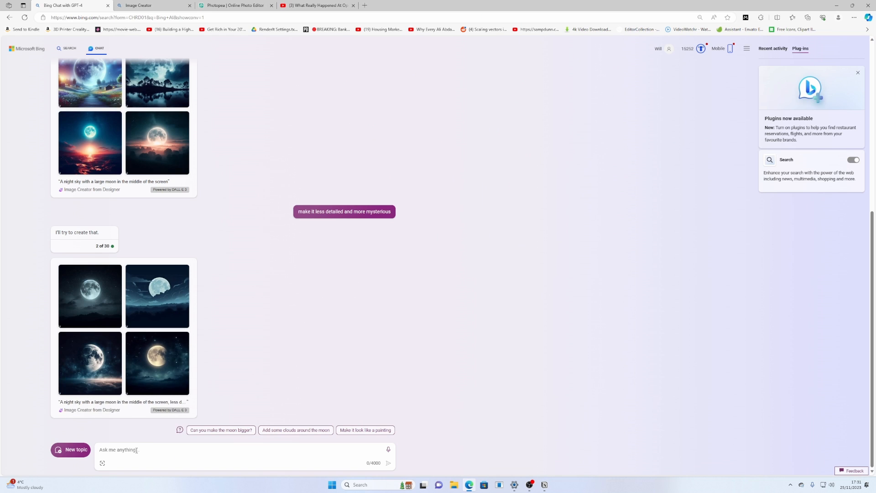
Ask the chat to generate an image of a dark mysterious graveyard at night
{"action": "left_click", "coordinate": [136, 450]}
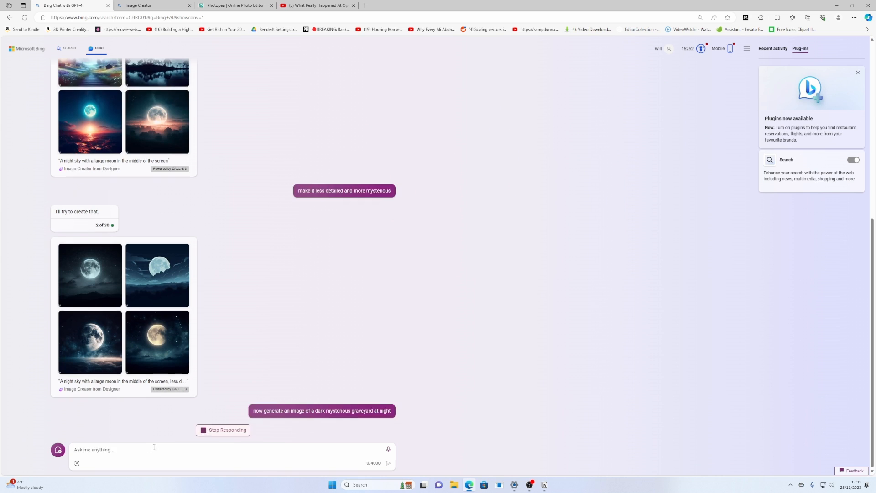
{"action": "type", "text": "set o"}
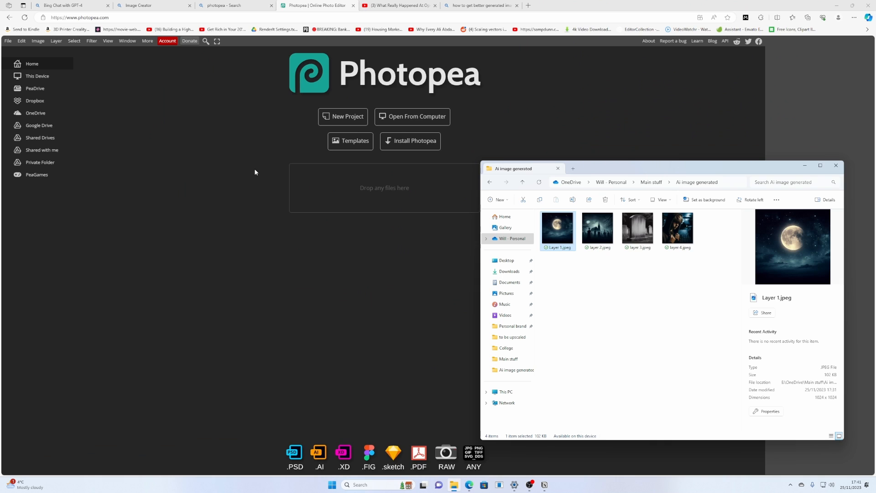
Open layer 2.jpeg from the Ai image generated folder in Photopea
{"action": "left_click", "coordinate": [603, 231]}
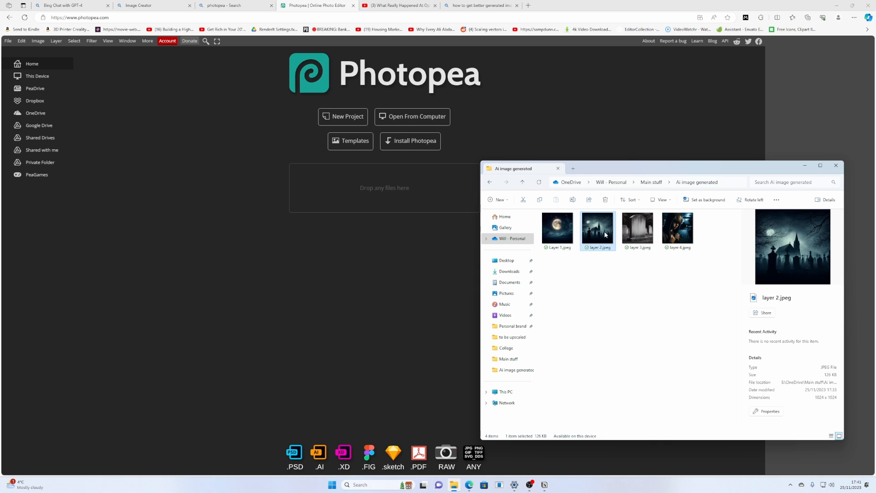
{"action": "left_click", "coordinate": [557, 229]}
{"action": "left_click_drag", "start_coordinate": [598, 238], "coordinate": [422, 202]}
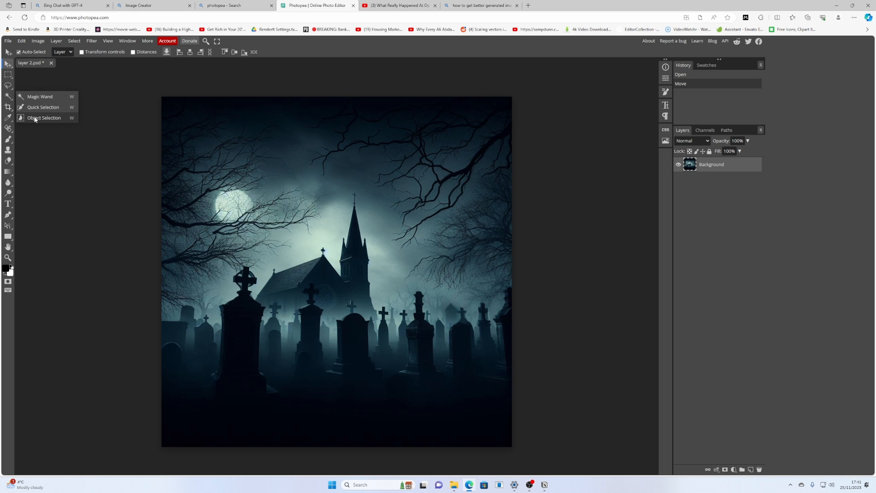
Select the graveyard foreground with the Object Selection tool and adjust the selection between the large gravestones
{"action": "left_click", "coordinate": [35, 118]}
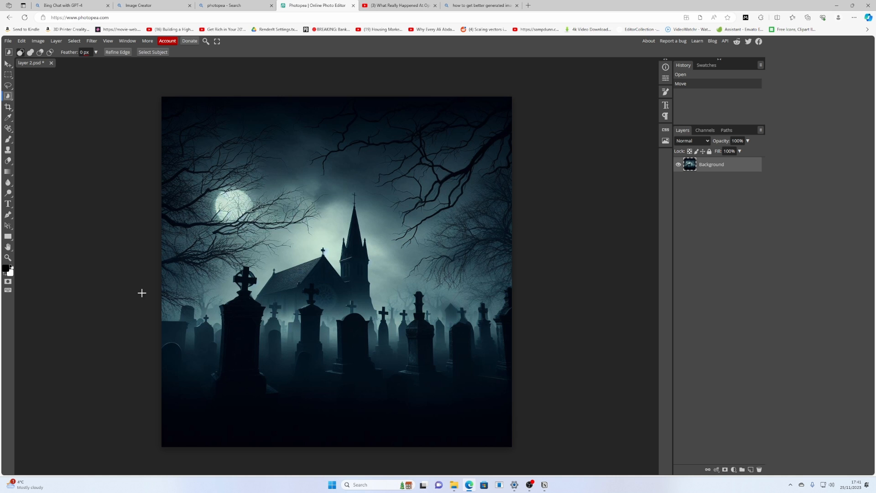
{"action": "left_click_drag", "start_coordinate": [104, 260], "coordinate": [556, 466]}
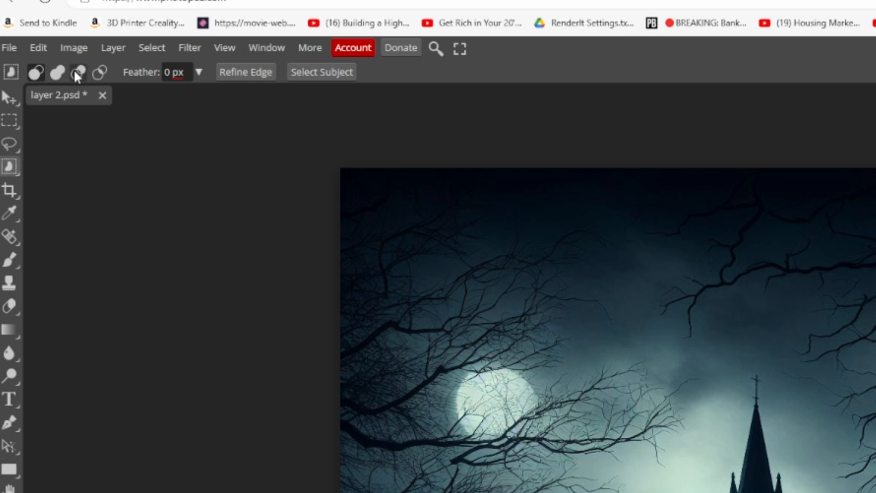
{"action": "left_click", "coordinate": [87, 75]}
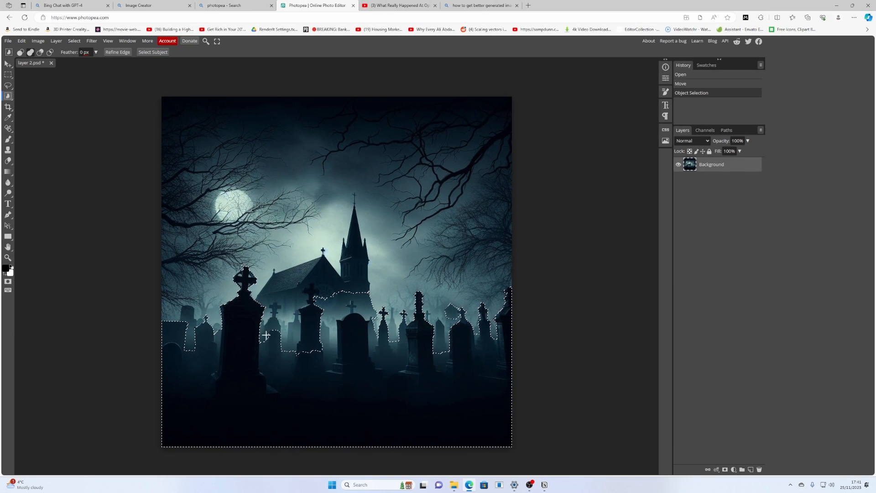
{"action": "left_click_drag", "start_coordinate": [265, 334], "coordinate": [283, 302]}
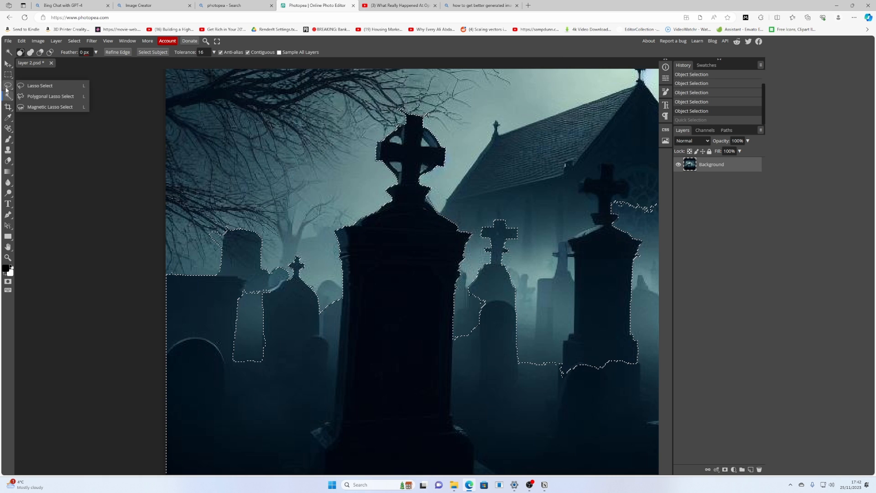
Clean up the selection outline around the leftmost gravestones with the Lasso Select tool
{"action": "left_click", "coordinate": [14, 87]}
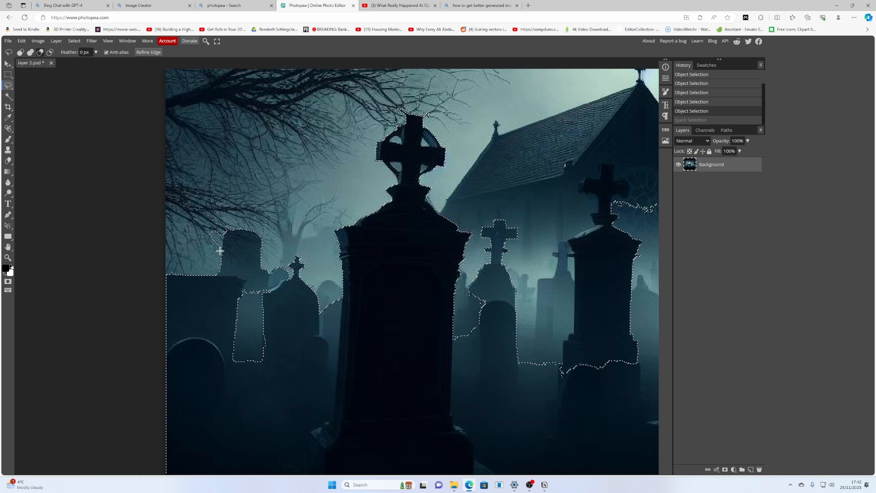
{"action": "left_click_drag", "start_coordinate": [205, 251], "coordinate": [204, 244]}
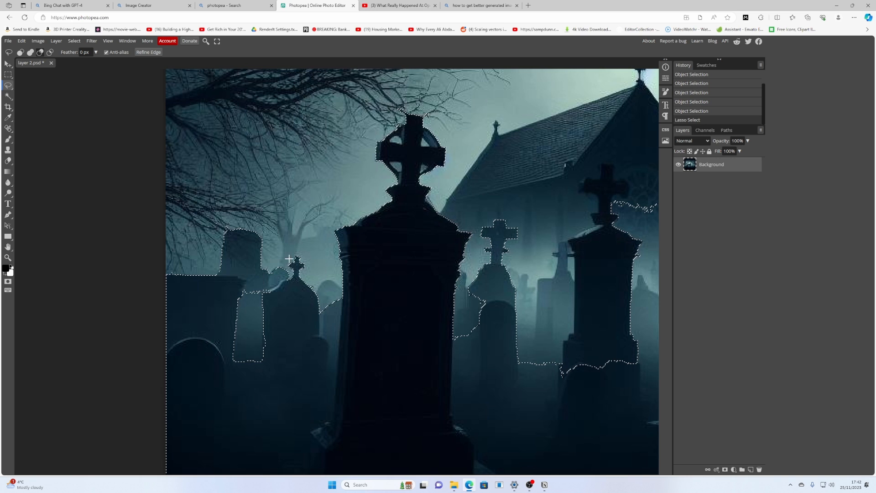
{"action": "left_click_drag", "start_coordinate": [289, 259], "coordinate": [160, 202]}
{"action": "left_click_drag", "start_coordinate": [322, 241], "coordinate": [254, 244]}
{"action": "key", "text": "ctrl+z"}
Refine the selection around the middle gravestones and their crosses with freehand lasso strokes
{"action": "left_click", "coordinate": [241, 325], "text": "shift"}
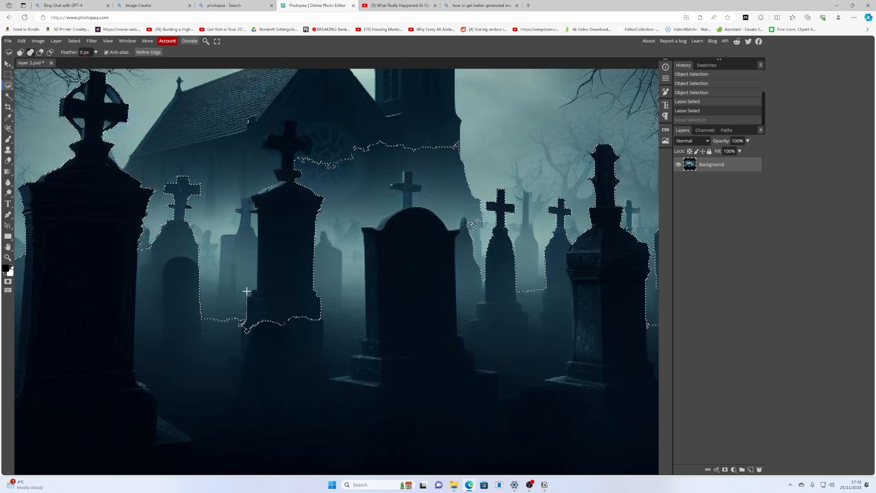
{"action": "left_click_drag", "start_coordinate": [247, 292], "coordinate": [247, 292]}
{"action": "left_click_drag", "start_coordinate": [411, 249], "coordinate": [470, 227]}
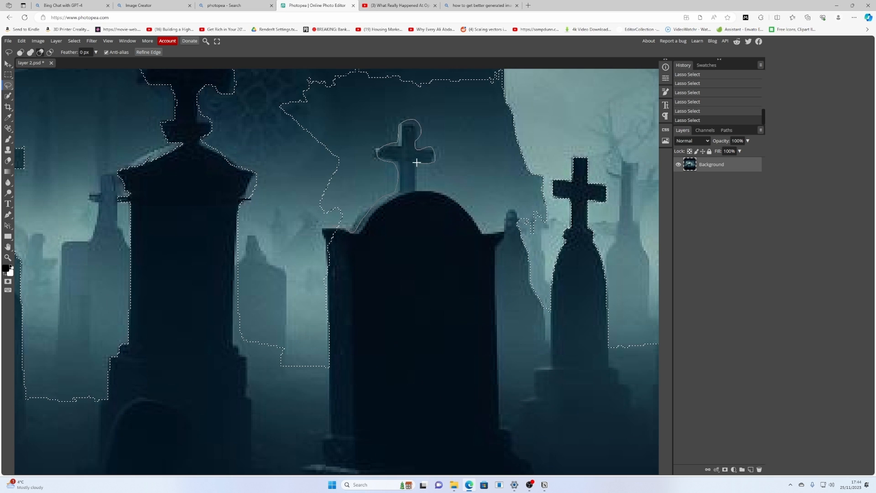
{"action": "left_click_drag", "start_coordinate": [417, 163], "coordinate": [393, 192]}
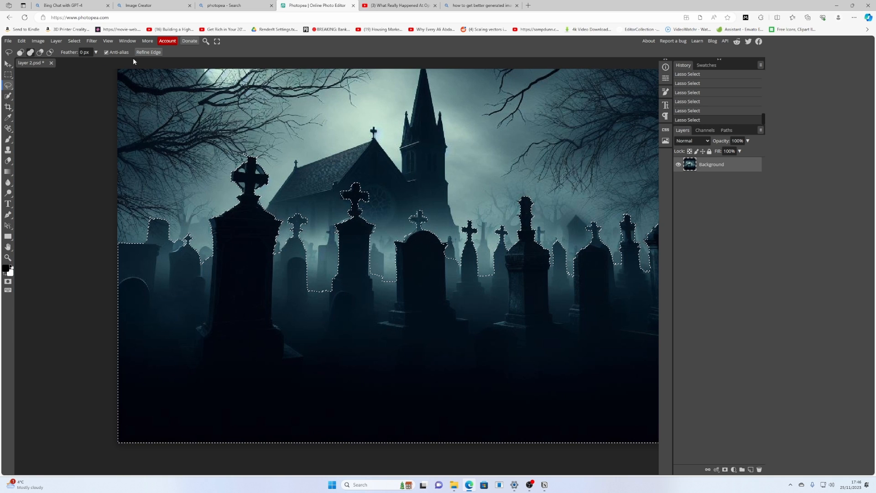
Refine the edge of the graveyard selection with a border of 3 and output it to a new layer
{"action": "left_click", "coordinate": [148, 52]}
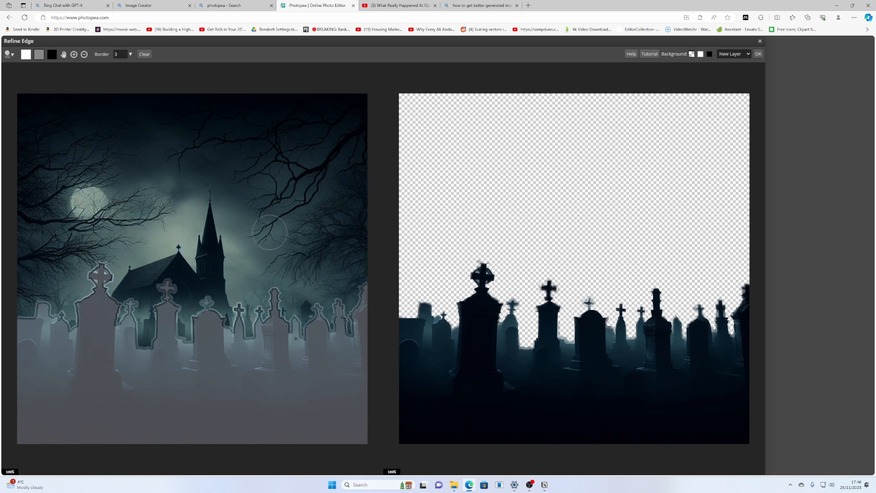
{"action": "left_click", "coordinate": [130, 54]}
{"action": "left_click_drag", "start_coordinate": [100, 65], "coordinate": [98, 66]}
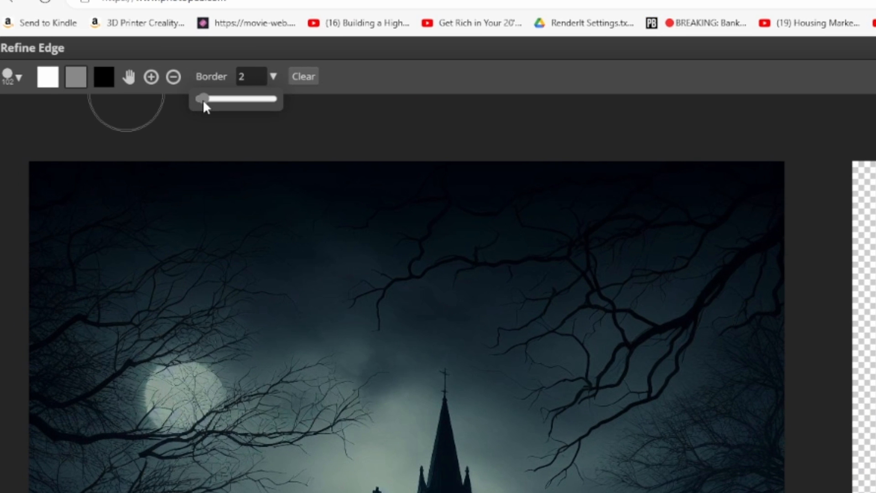
{"action": "left_click_drag", "start_coordinate": [202, 101], "coordinate": [205, 102]}
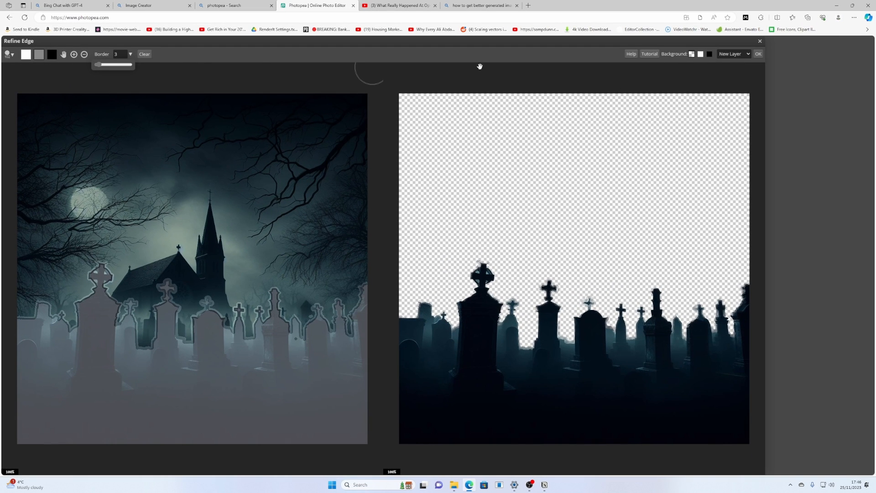
{"action": "left_click", "coordinate": [759, 55]}
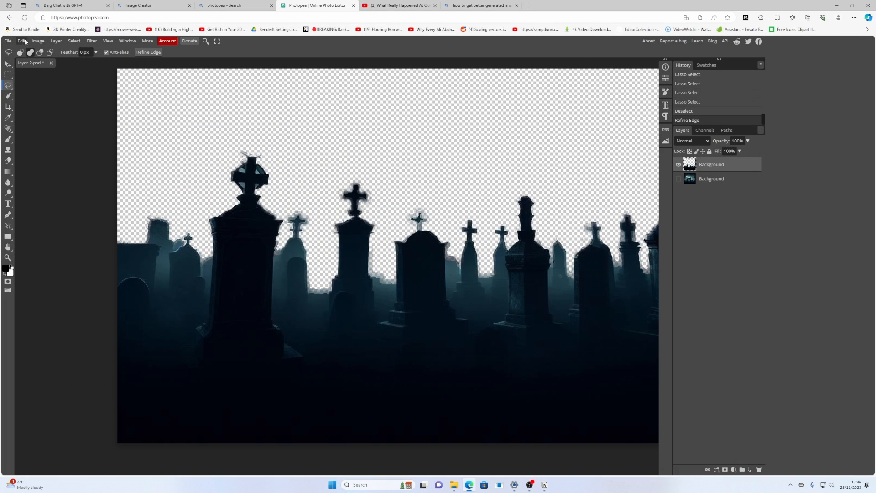
Export the cut-out graveyard as a PNG named "layer 2 remove background"
{"action": "left_click", "coordinate": [8, 41]}
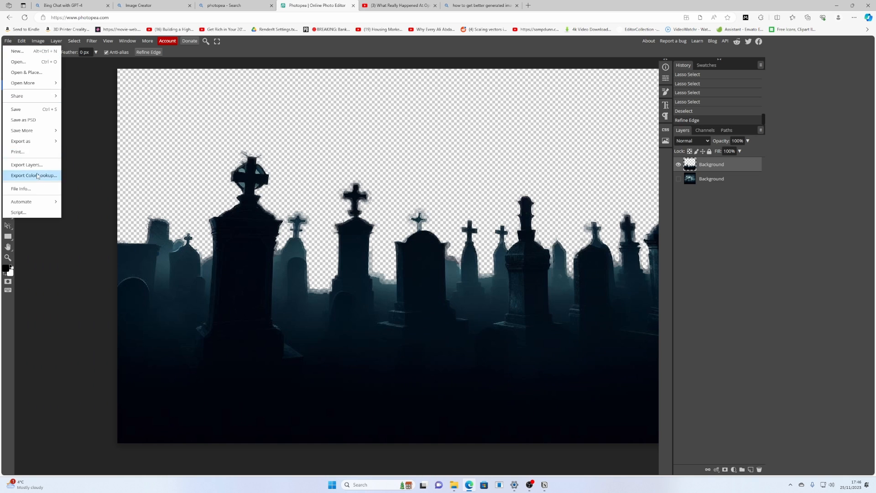
{"action": "mouse_move", "coordinate": [44, 145]}
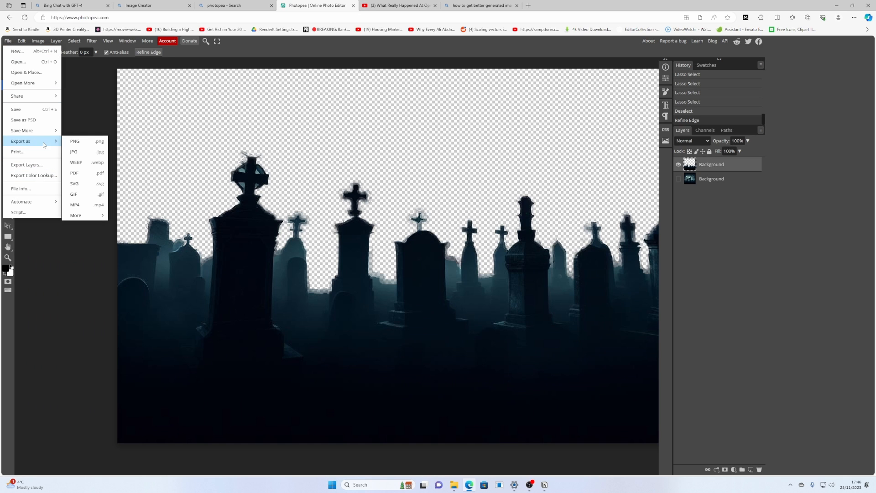
{"action": "left_click", "coordinate": [86, 142]}
Open the tombstone image layer 3.jpeg from the Ai image generated folder for editing
{"action": "left_click", "coordinate": [454, 485]}
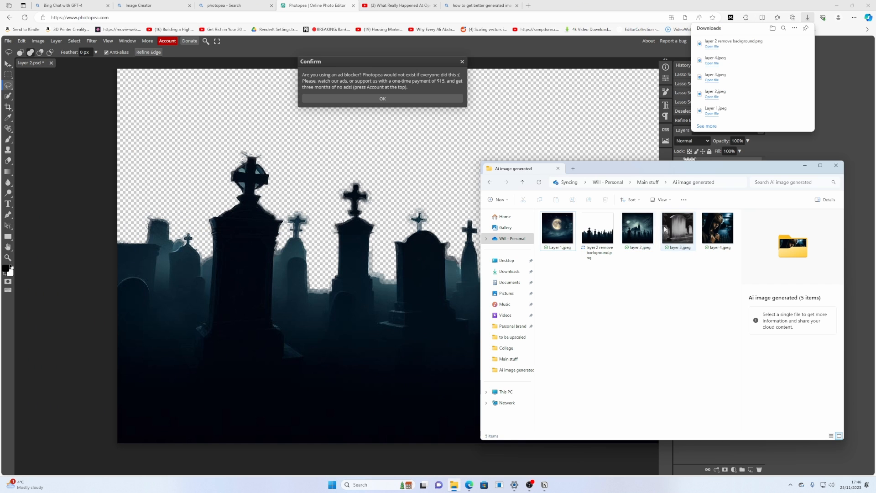
{"action": "left_click", "coordinate": [679, 229]}
{"action": "left_click", "coordinate": [8, 41]}
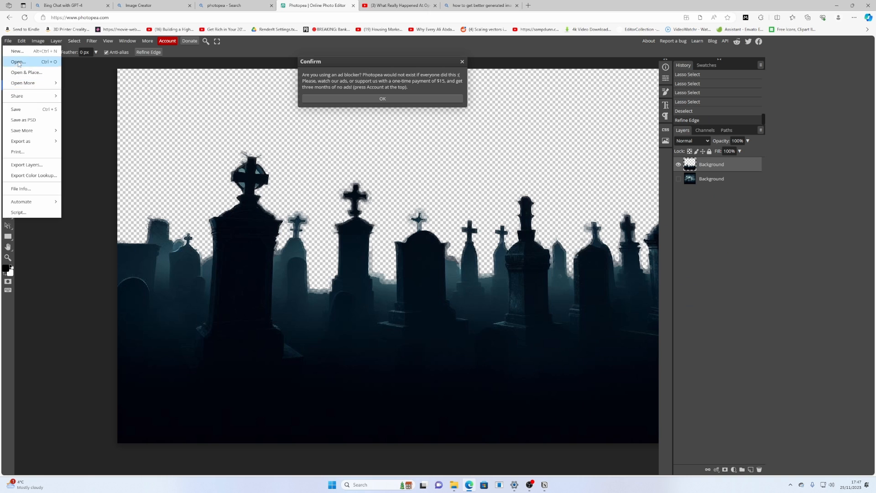
{"action": "left_click", "coordinate": [19, 62]}
{"action": "left_click", "coordinate": [33, 70]}
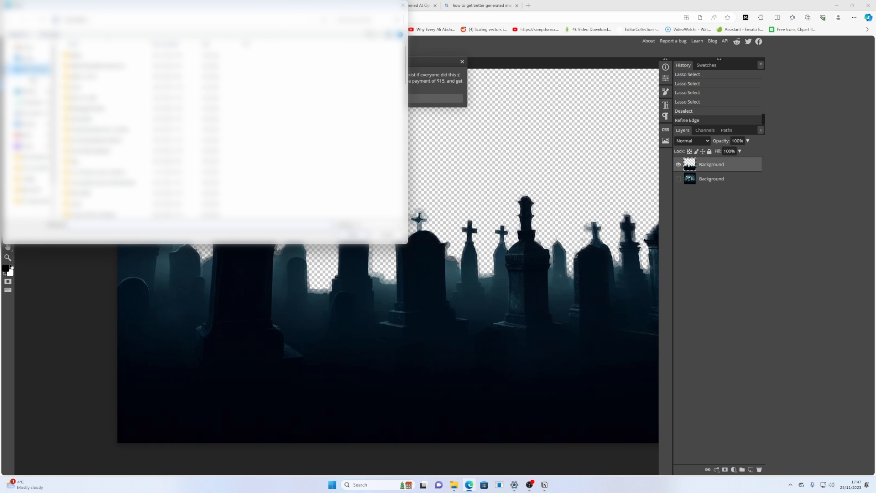
{"action": "left_click", "coordinate": [89, 109]}
{"action": "double_click", "coordinate": [89, 109]}
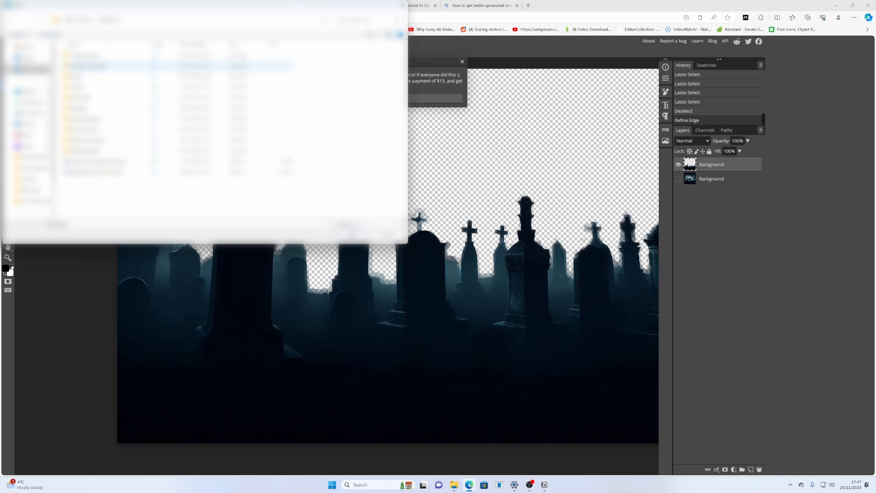
{"action": "double_click", "coordinate": [89, 66]}
{"action": "double_click", "coordinate": [195, 64]}
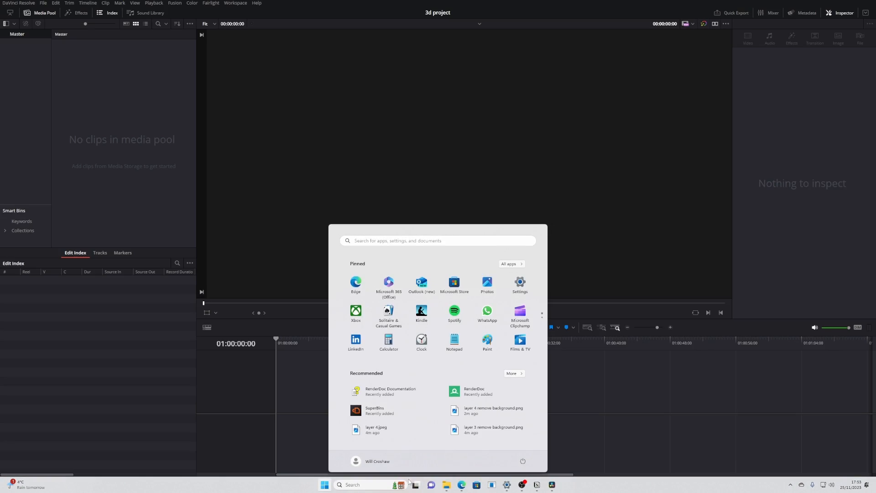
Switch to DaVinci Resolve and import Layer 1.jpeg and the background-removed PNGs of layers 2, 3 and 4 into the media pool
{"action": "left_click_drag", "start_coordinate": [591, 235], "coordinate": [86, 153]}
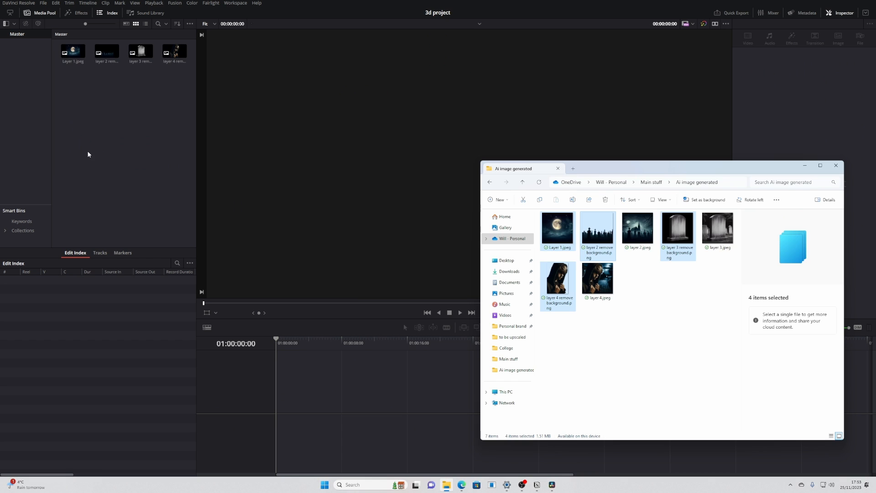
{"action": "left_click", "coordinate": [96, 123]}
Stack the four layer images in order on video tracks 1 to 4 at the start of the timeline
{"action": "left_click_drag", "start_coordinate": [73, 50], "coordinate": [272, 399]}
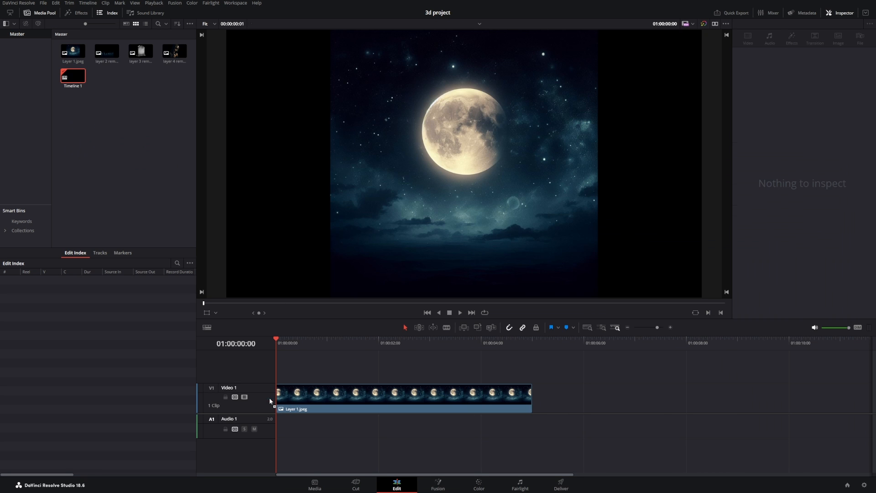
{"action": "left_click_drag", "start_coordinate": [107, 51], "coordinate": [277, 368]}
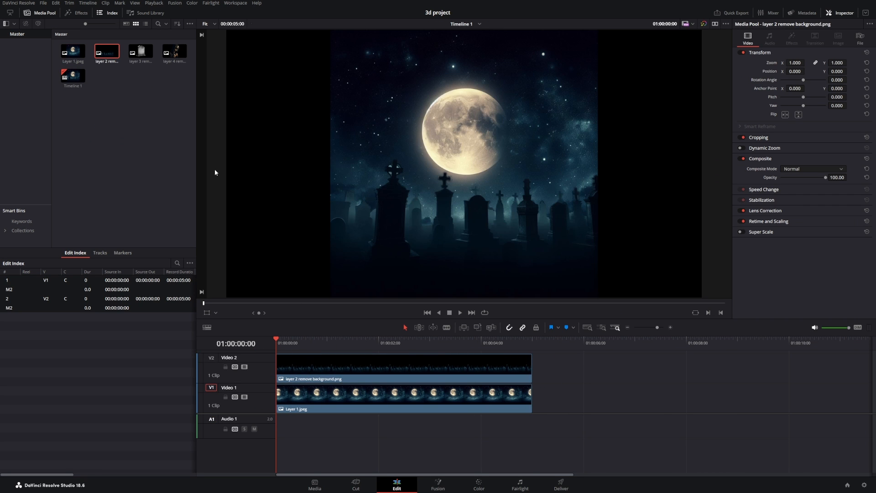
{"action": "left_click_drag", "start_coordinate": [161, 65], "coordinate": [276, 363]}
{"action": "left_click_drag", "start_coordinate": [175, 51], "coordinate": [277, 365]}
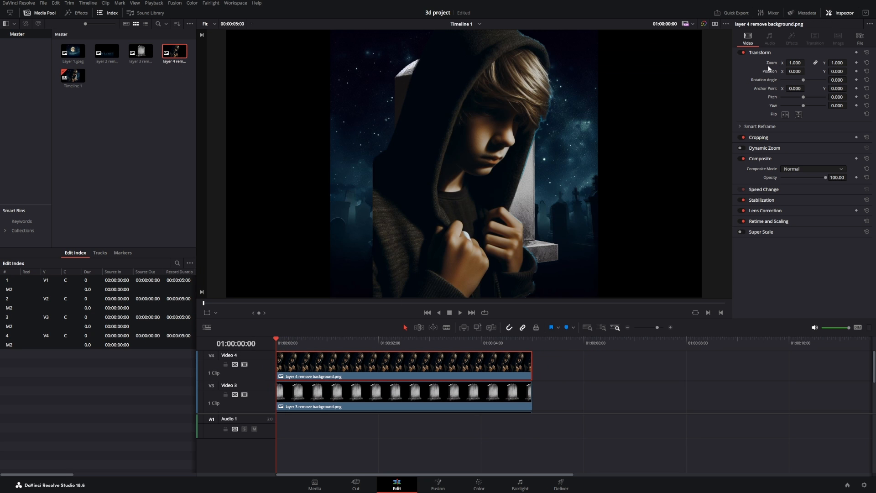
Flip the boy in the layer 4 clip horizontally, adjust his zoom and move him to the right side of the frame
{"action": "left_click_drag", "start_coordinate": [795, 63], "coordinate": [767, 63]}
{"action": "key", "text": "ctrl+z"}
{"action": "left_click", "coordinate": [786, 114]}
{"action": "left_click_drag", "start_coordinate": [794, 72], "coordinate": [827, 71]}
{"action": "left_click_drag", "start_coordinate": [837, 71], "coordinate": [830, 71]}
{"action": "left_click_drag", "start_coordinate": [795, 63], "coordinate": [793, 63]}
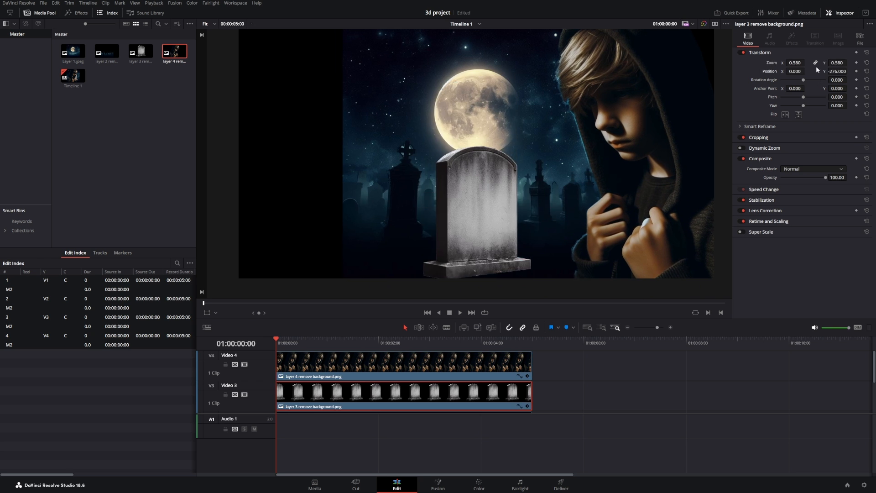
Tint the layer 4 boy and layer 3 tombstone clips blue, setting the tombstone's Offset to about 12.72, 26.86 and 37.71
{"action": "scroll", "coordinate": [373, 400], "scroll_direction": "down", "scroll_amount": 3}
{"action": "scroll", "coordinate": [374, 400], "scroll_direction": "down", "scroll_amount": 2}
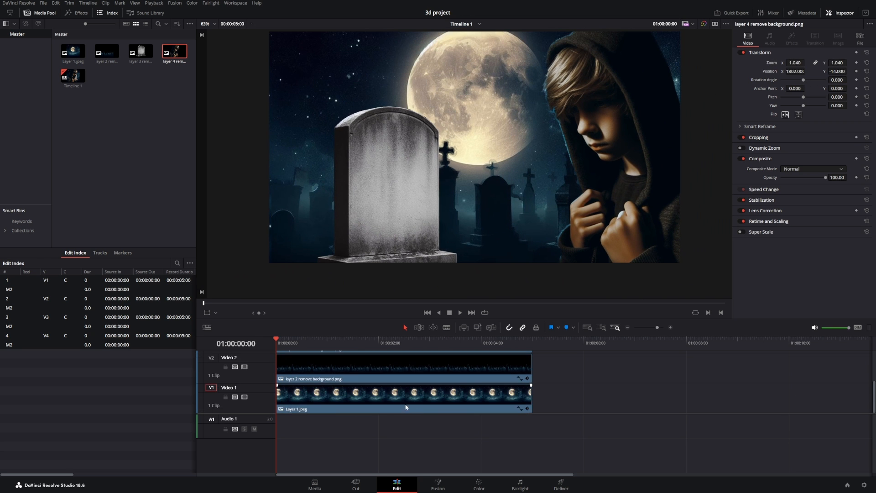
{"action": "left_click", "coordinate": [479, 485]}
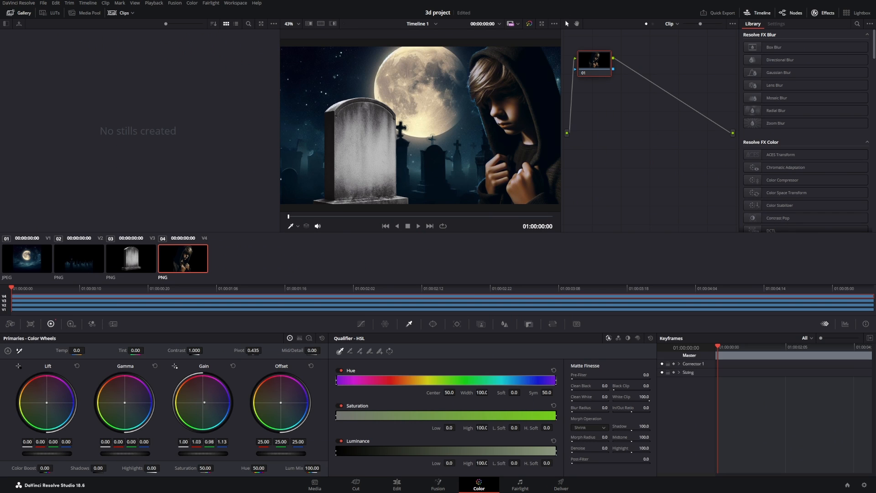
{"action": "key", "text": "ctrl+z"}
{"action": "left_click_drag", "start_coordinate": [292, 403], "coordinate": [297, 401]}
{"action": "left_click", "coordinate": [140, 302]}
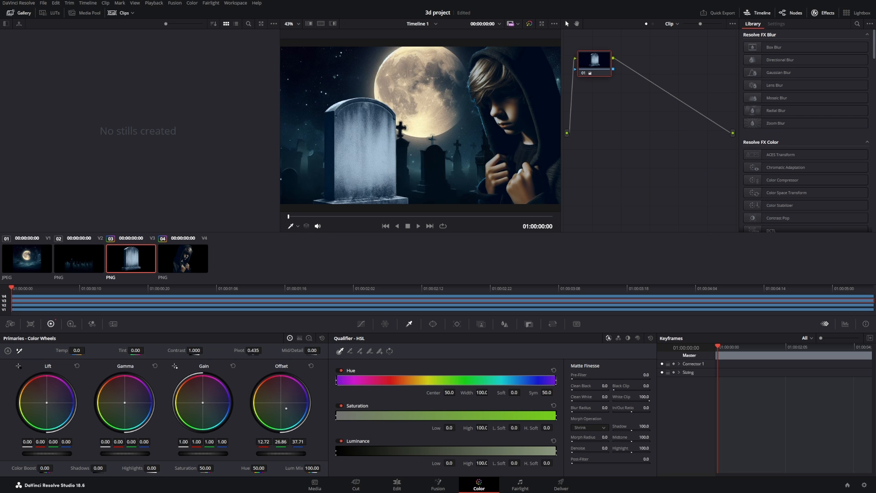
Combine all four timeline clips into a new Fusion clip and open it for node editing in Fusion
{"action": "left_click", "coordinate": [397, 484]}
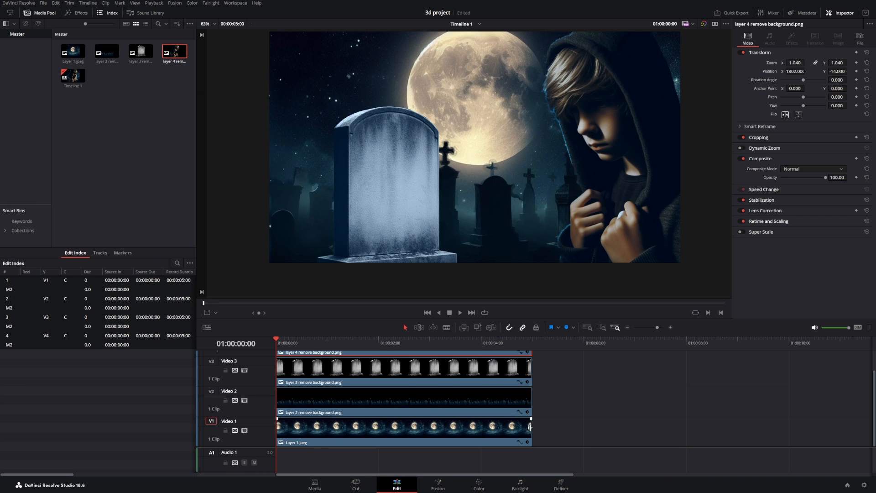
{"action": "scroll", "coordinate": [530, 428], "scroll_direction": "up", "scroll_amount": 3}
{"action": "left_click_drag", "start_coordinate": [558, 438], "coordinate": [300, 323]}
{"action": "right_click", "coordinate": [314, 362]}
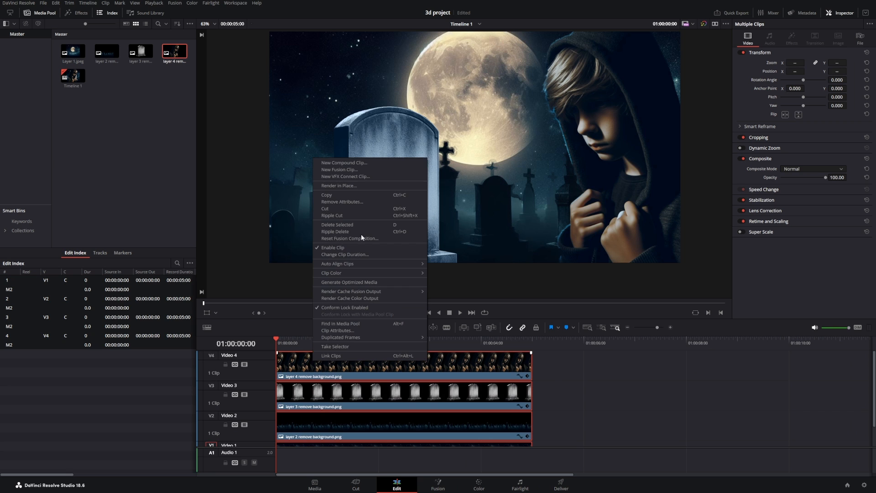
{"action": "left_click", "coordinate": [339, 169]}
{"action": "right_click", "coordinate": [366, 443]}
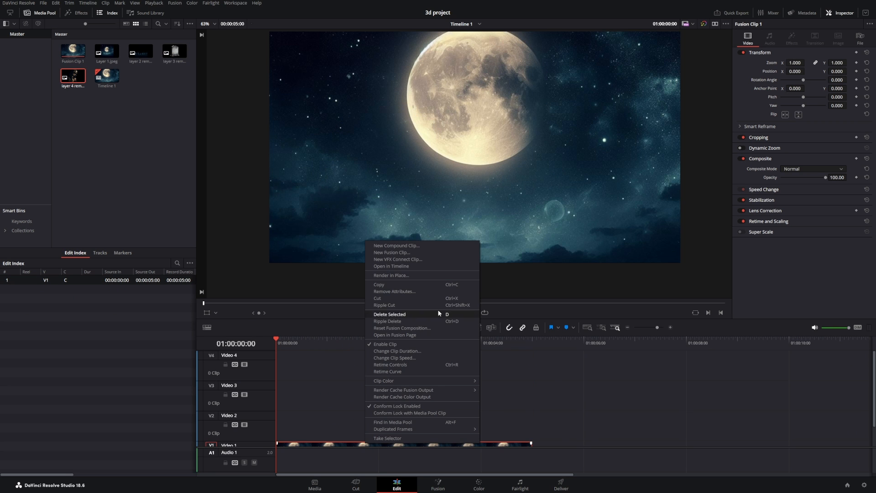
{"action": "left_click", "coordinate": [407, 335]}
Delete the default merge nodes and disconnect MediaIn1 from MediaOut1
{"action": "left_click_drag", "start_coordinate": [89, 355], "coordinate": [67, 424]}
{"action": "key", "text": "Delete"}
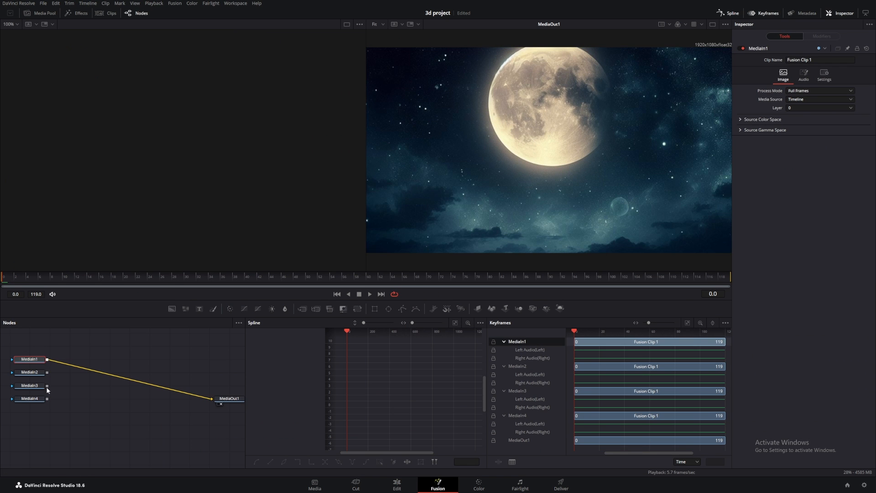
{"action": "left_click_drag", "start_coordinate": [46, 359], "coordinate": [172, 391]}
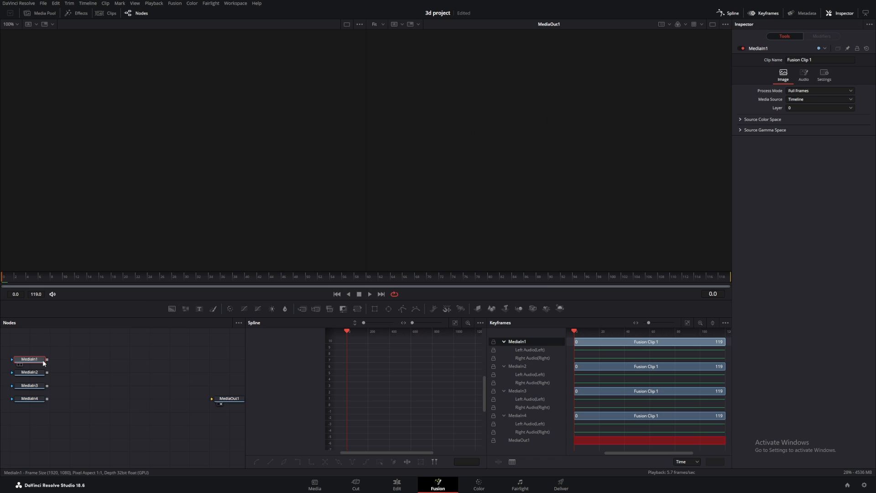
Add an Image Plane 3D node after MediaIn1
{"action": "key", "text": "shift+space"}
{"action": "type", "text": "lens"}
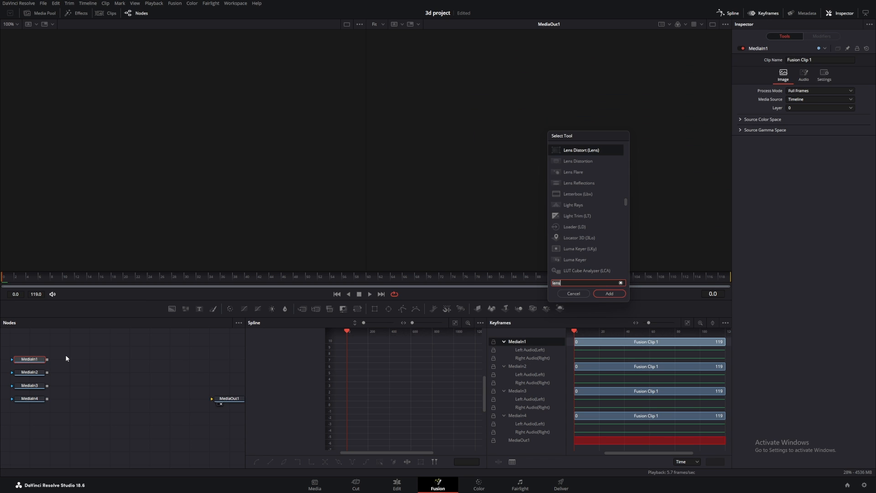
{"action": "key", "text": "BackSpace"}
{"action": "key", "text": "BackSpace"}
{"action": "key", "text": "BackSpace"}
{"action": "key", "text": "BackSpace"}
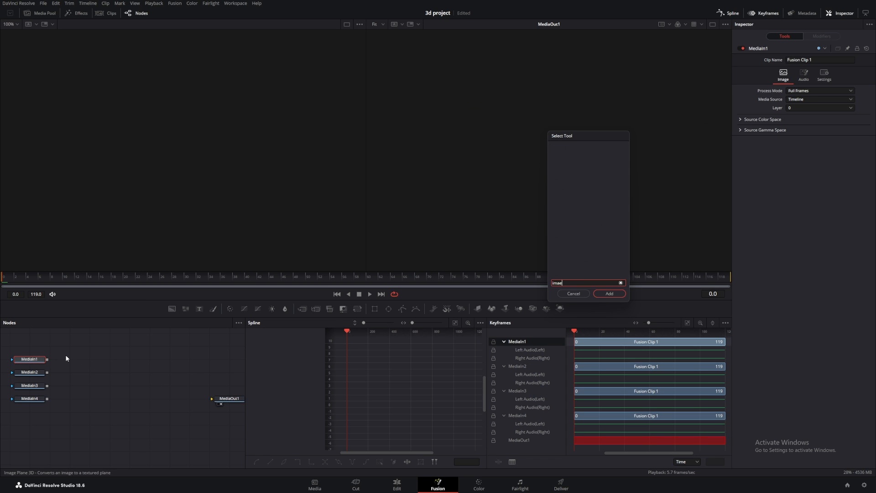
{"action": "type", "text": "imag"}
{"action": "key", "text": "Return"}
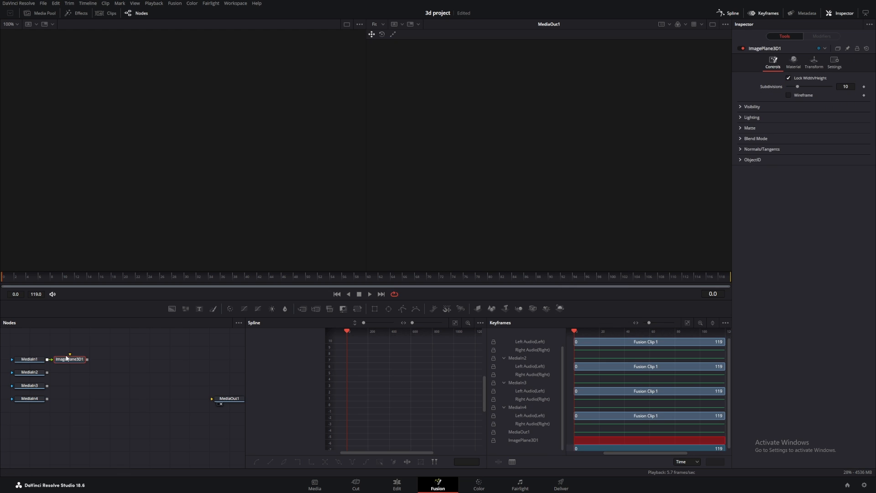
Add Merge 3D and Renderer 3D nodes after the image plane, with a Camera 3D node feeding the merge
{"action": "key", "text": "shift+space"}
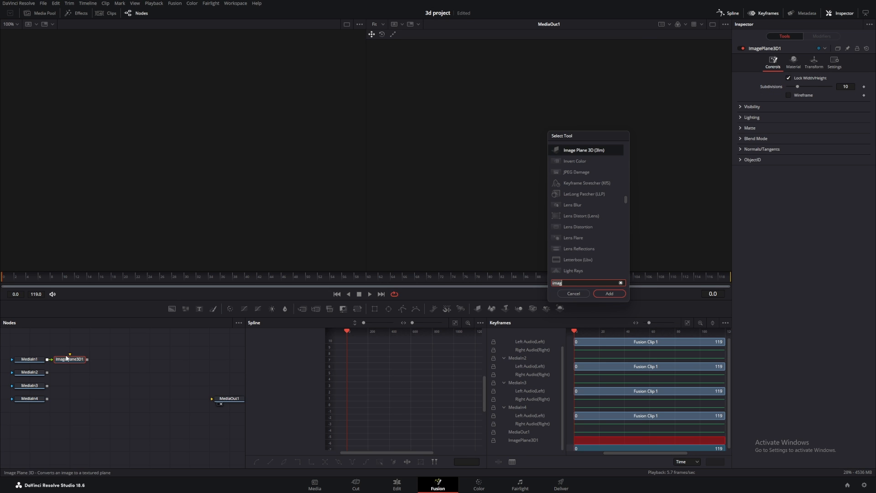
{"action": "type", "text": "merge"}
{"action": "key", "text": "Return"}
{"action": "key", "text": "shift+space"}
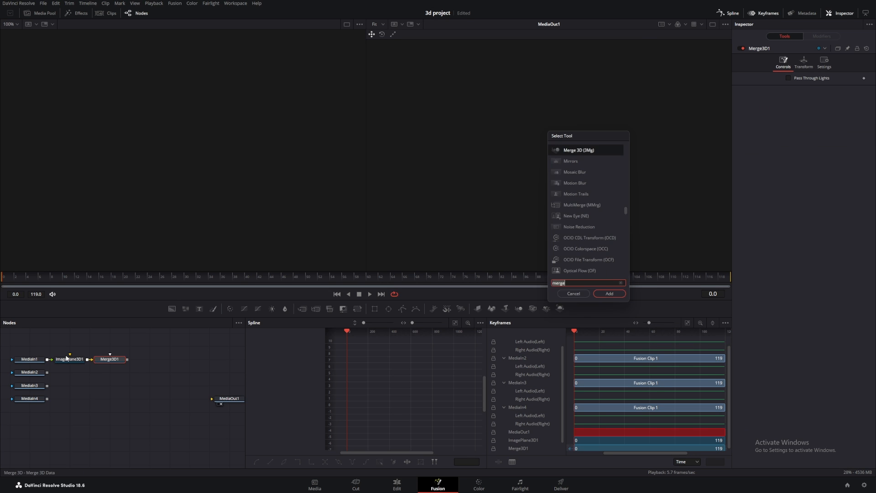
{"action": "type", "text": "camera"}
{"action": "key", "text": "Return"}
{"action": "key", "text": "shift+space"}
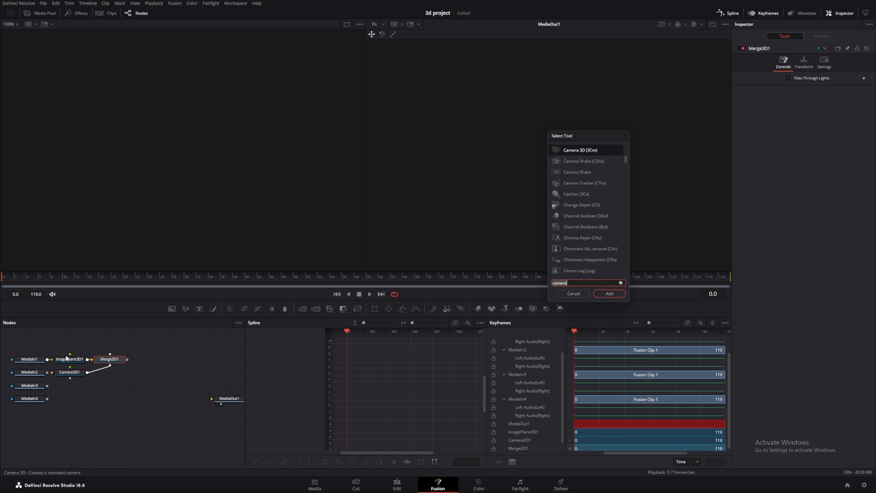
{"action": "type", "text": "render"}
{"action": "key", "text": "Return"}
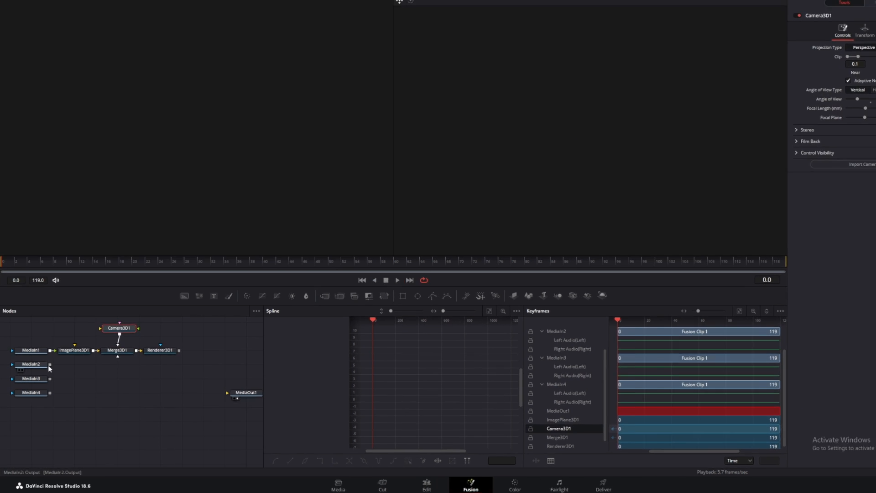
Copy the image plane node and attach a copy to each of MediaIn2, MediaIn3 and MediaIn4
{"action": "left_click", "coordinate": [74, 363]}
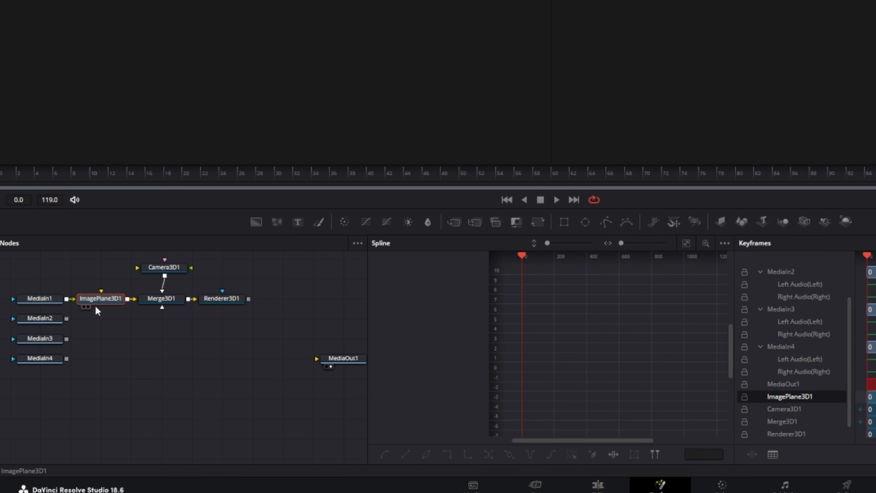
{"action": "key", "text": "ctrl+c"}
{"action": "left_click", "coordinate": [42, 318]}
{"action": "key", "text": "ctrl+v"}
{"action": "left_click", "coordinate": [48, 339]}
{"action": "key", "text": "ctrl+v"}
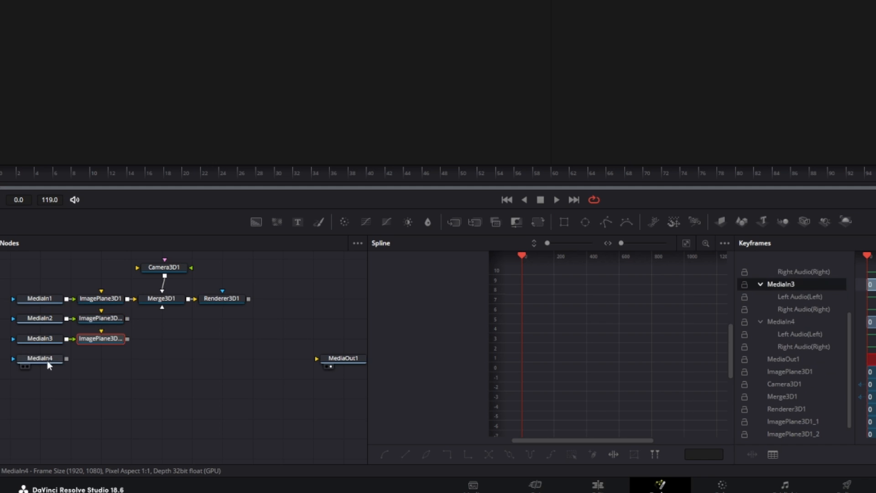
{"action": "left_click", "coordinate": [47, 359]}
{"action": "key", "text": "ctrl+v"}
Connect the three copied image planes to Merge3D1, and connect Renderer3D1 to MediaOut1
{"action": "left_click_drag", "start_coordinate": [145, 306], "coordinate": [151, 301]}
{"action": "left_click_drag", "start_coordinate": [123, 341], "coordinate": [163, 301]}
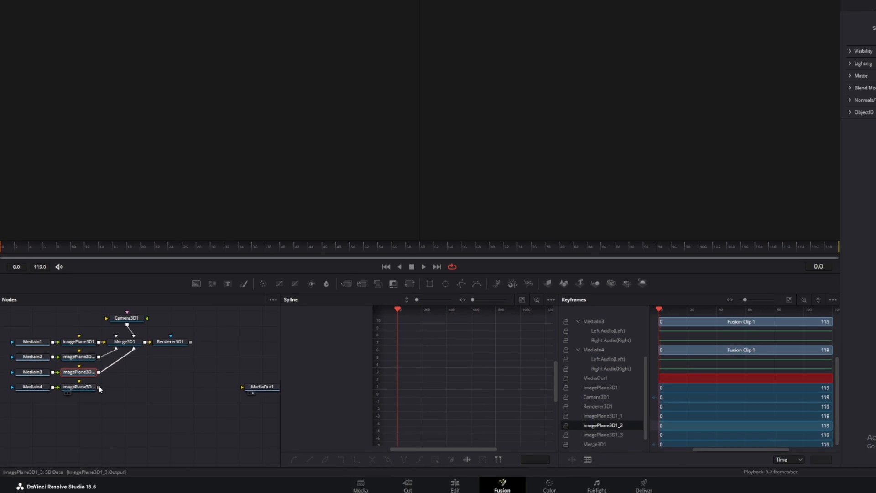
{"action": "left_click_drag", "start_coordinate": [128, 359], "coordinate": [163, 300]}
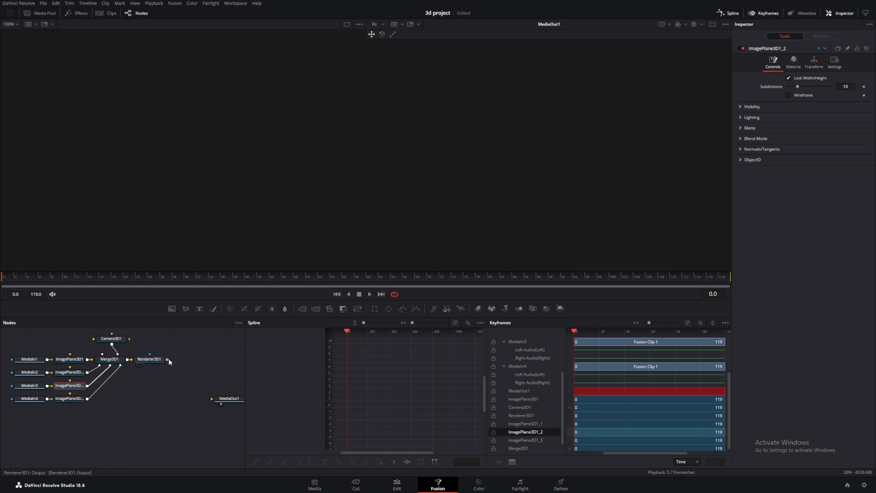
{"action": "left_click_drag", "start_coordinate": [168, 361], "coordinate": [214, 364]}
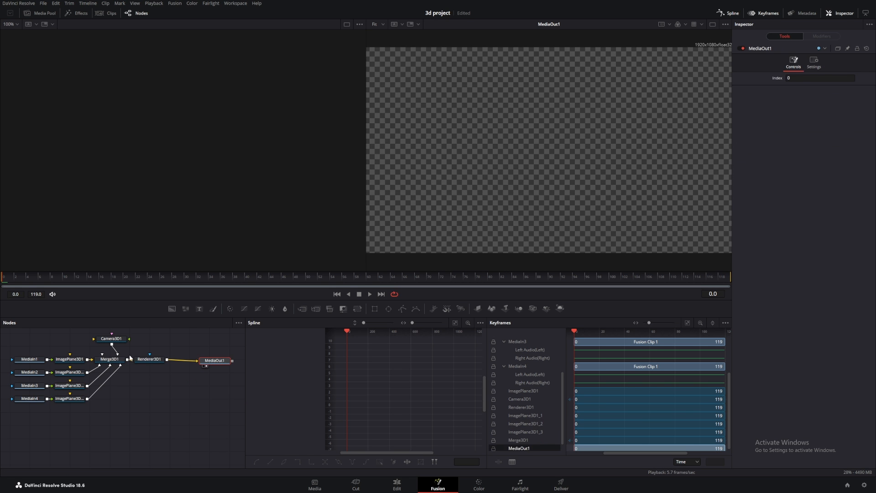
Show Merge3D1 in the first viewer and pull the 3D camera back away from the image planes
{"action": "left_click", "coordinate": [116, 360]}
{"action": "key", "text": "1"}
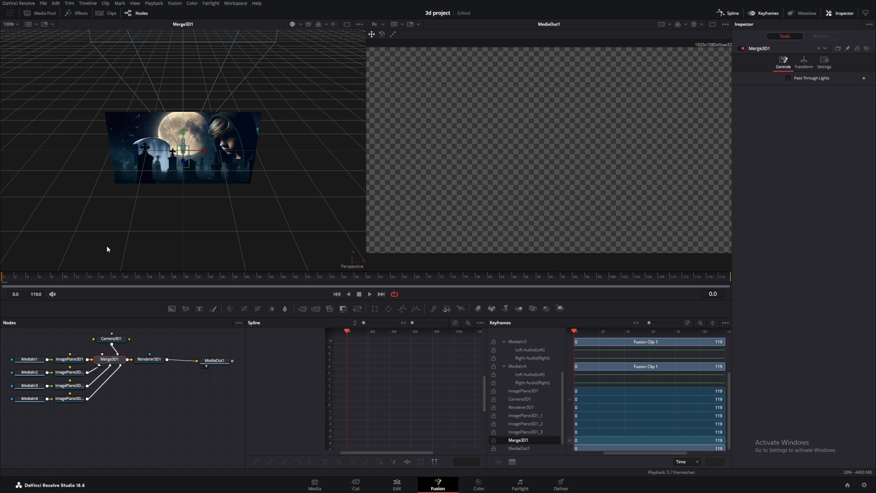
{"action": "left_click_drag", "start_coordinate": [107, 246], "coordinate": [464, 211]}
{"action": "left_click_drag", "start_coordinate": [323, 192], "coordinate": [176, 169]}
{"action": "left_click_drag", "start_coordinate": [264, 196], "coordinate": [266, 200]}
Turn off Motion Blur and High Quality for the Fusion playback
{"action": "right_click", "coordinate": [261, 295]}
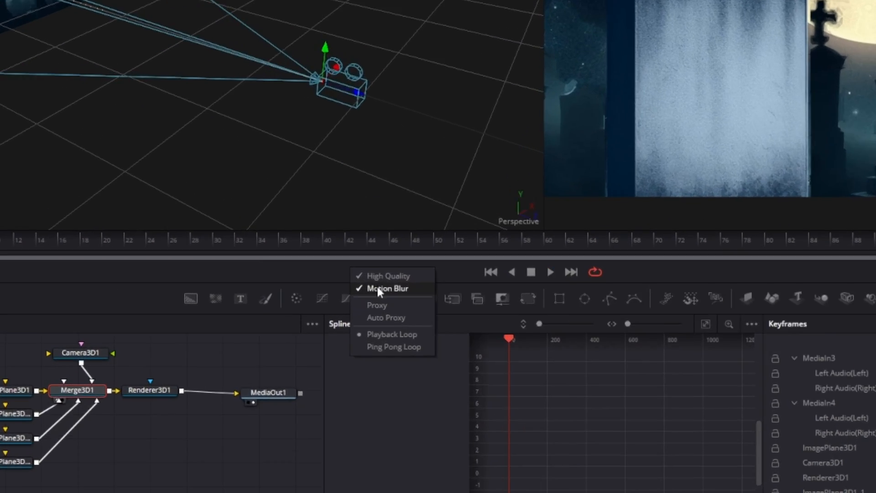
{"action": "left_click", "coordinate": [278, 296]}
{"action": "right_click", "coordinate": [448, 255]}
{"action": "left_click", "coordinate": [467, 265]}
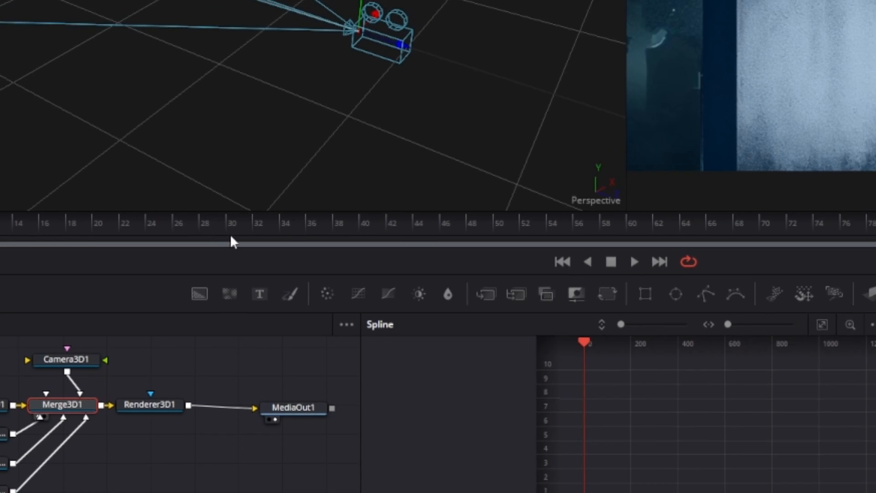
Pull the camera farther back along its depth axis until the tombstone's base shows in the rendered frame
{"action": "left_click_drag", "start_coordinate": [416, 28], "coordinate": [417, 28]}
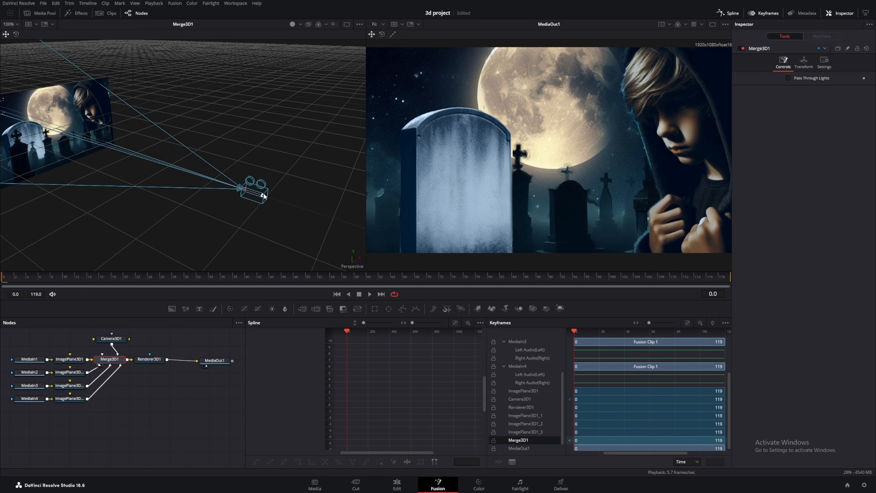
{"action": "left_click_drag", "start_coordinate": [264, 196], "coordinate": [184, 201]}
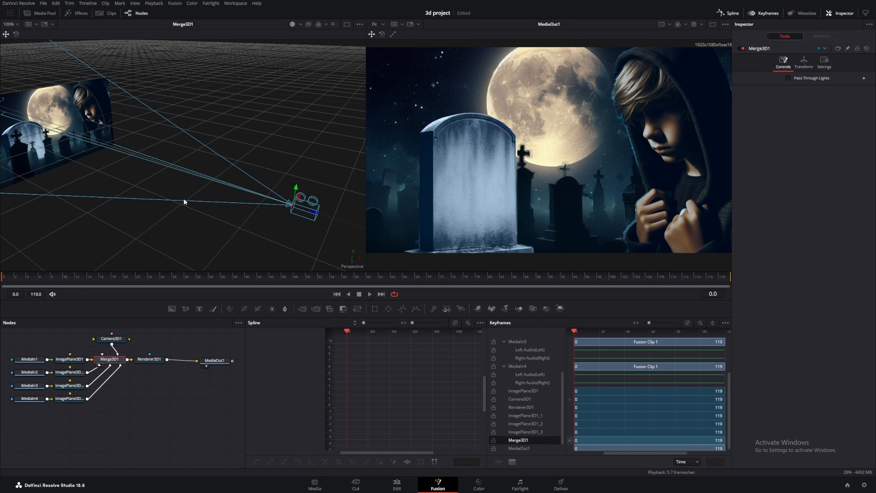
Push the moon background's image plane back to about Z -4.93 and scale it up to about 4.173
{"action": "left_click_drag", "start_coordinate": [136, 351], "coordinate": [159, 390]}
{"action": "left_click", "coordinate": [92, 399]}
{"action": "scroll", "coordinate": [158, 173], "scroll_direction": "down", "scroll_amount": 5}
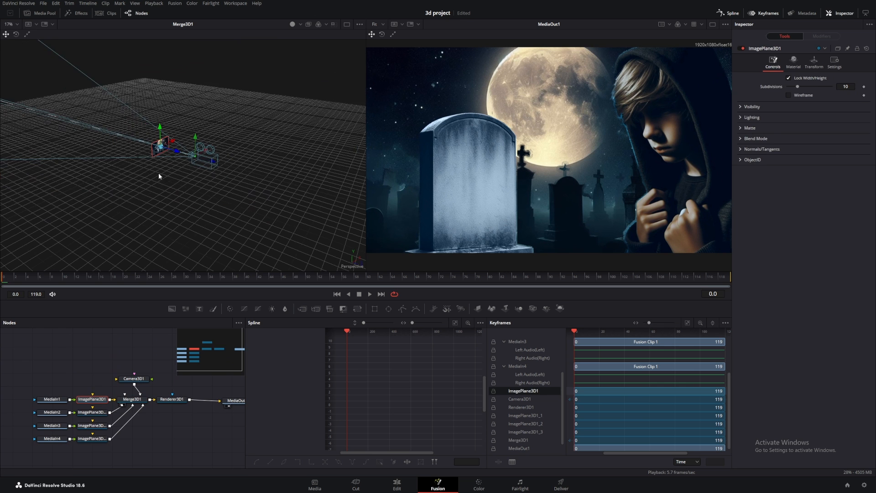
{"action": "left_click_drag", "start_coordinate": [158, 173], "coordinate": [190, 231]}
{"action": "scroll", "coordinate": [204, 211], "scroll_direction": "up", "scroll_amount": 3}
{"action": "left_click_drag", "start_coordinate": [204, 225], "coordinate": [87, 176]}
{"action": "left_click", "coordinate": [815, 64]}
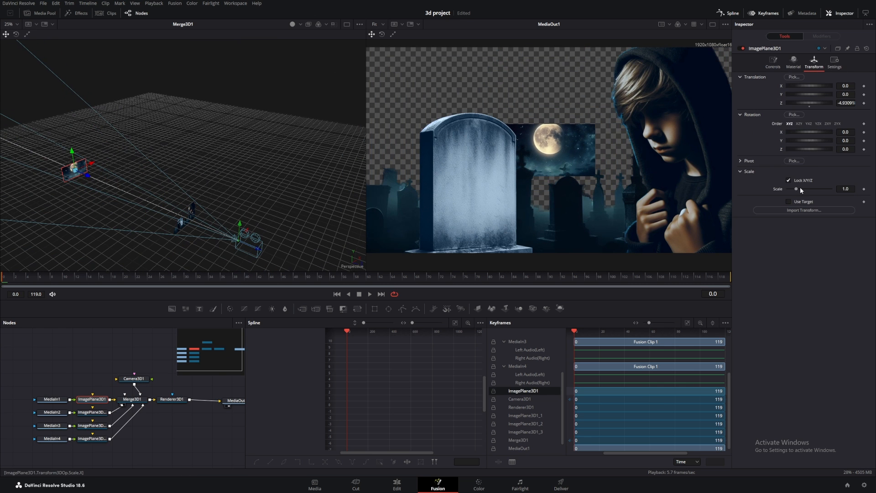
{"action": "left_click_drag", "start_coordinate": [801, 187], "coordinate": [823, 190]}
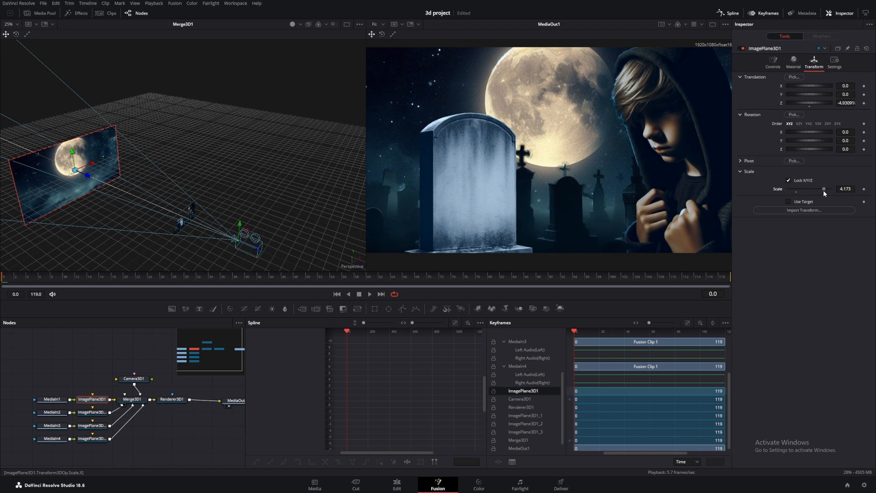
Push the graveyard image plane (ImagePlane3D1_1) back to about Z -1.5 and scale it up to about 2.127
{"action": "left_click", "coordinate": [93, 413]}
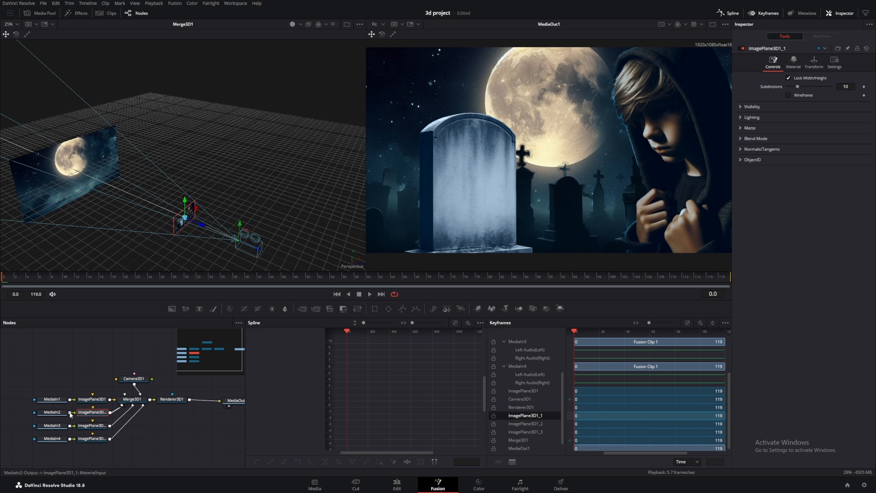
{"action": "left_click_drag", "start_coordinate": [203, 227], "coordinate": [164, 222]}
{"action": "left_click", "coordinate": [814, 62]}
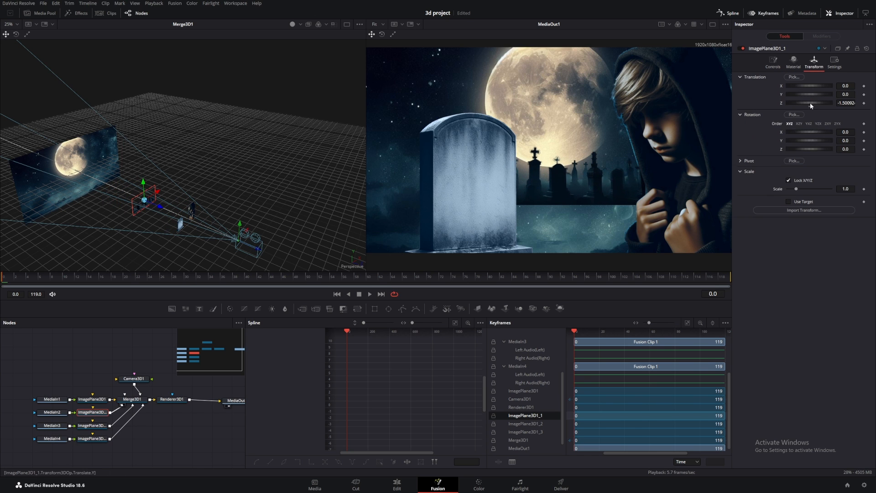
{"action": "left_click_drag", "start_coordinate": [798, 187], "coordinate": [807, 190]}
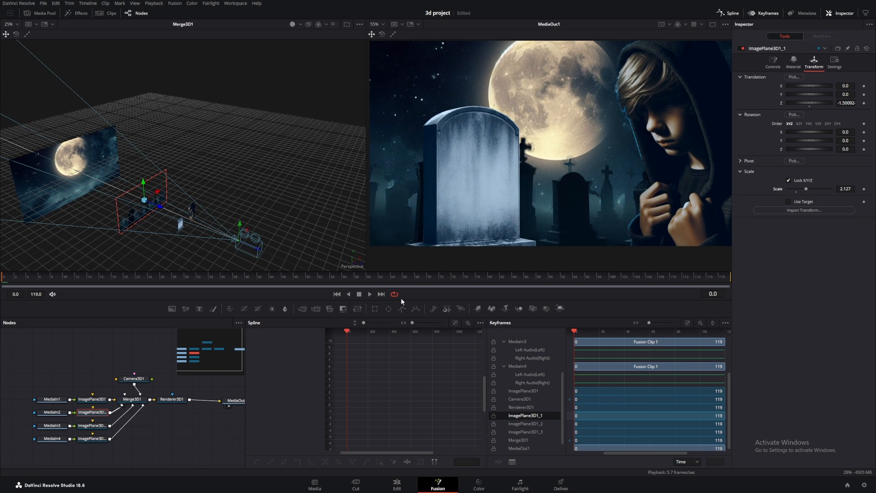
Push the tombstone's image plane back between the graveyard and the boy, enlarge it and adjust its position
{"action": "left_click", "coordinate": [100, 427]}
{"action": "scroll", "coordinate": [220, 215], "scroll_direction": "up", "scroll_amount": 5}
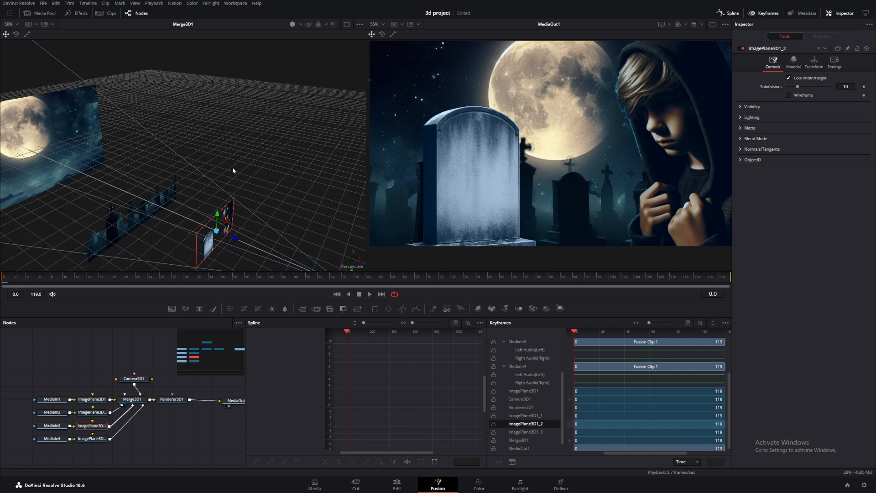
{"action": "left_click_drag", "start_coordinate": [235, 218], "coordinate": [202, 187]}
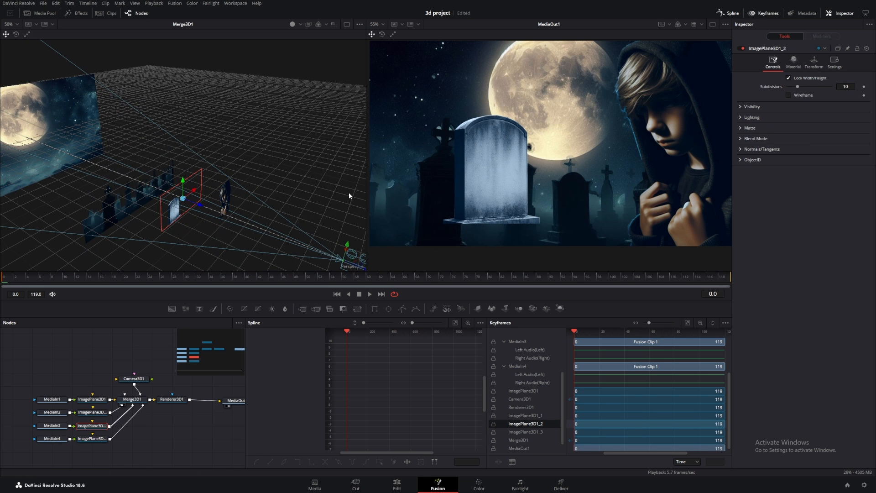
{"action": "left_click", "coordinate": [814, 63]}
{"action": "left_click_drag", "start_coordinate": [796, 188], "coordinate": [802, 188]}
{"action": "mouse_move", "coordinate": [179, 185]}
{"action": "left_mouse_down"}
{"action": "mouse_move", "coordinate": [182, 178]}
{"action": "mouse_move", "coordinate": [205, 199]}
{"action": "mouse_move", "coordinate": [194, 185]}
{"action": "left_mouse_up"}
Move the boy's image plane (ImagePlane3D1_3) along its depth axis, slightly closer to the camera
{"action": "left_click", "coordinate": [93, 439]}
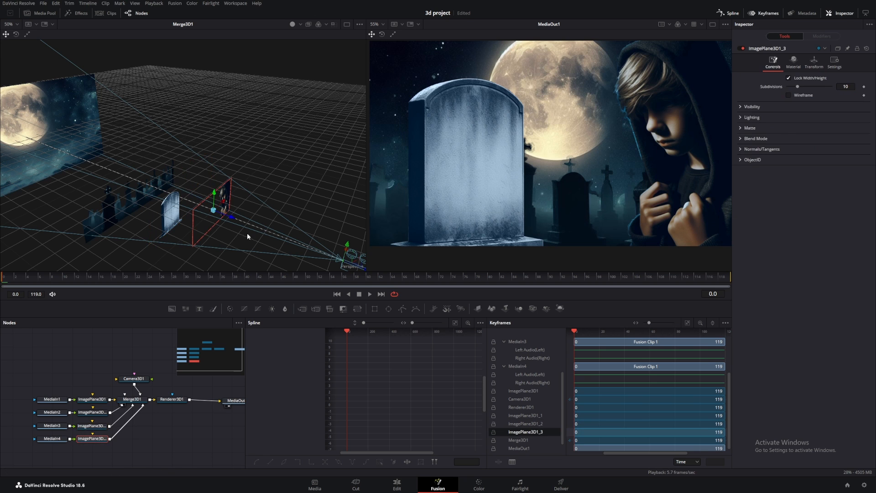
{"action": "left_click_drag", "start_coordinate": [232, 218], "coordinate": [231, 218]}
{"action": "left_click_drag", "start_coordinate": [576, 116], "coordinate": [504, 146]}
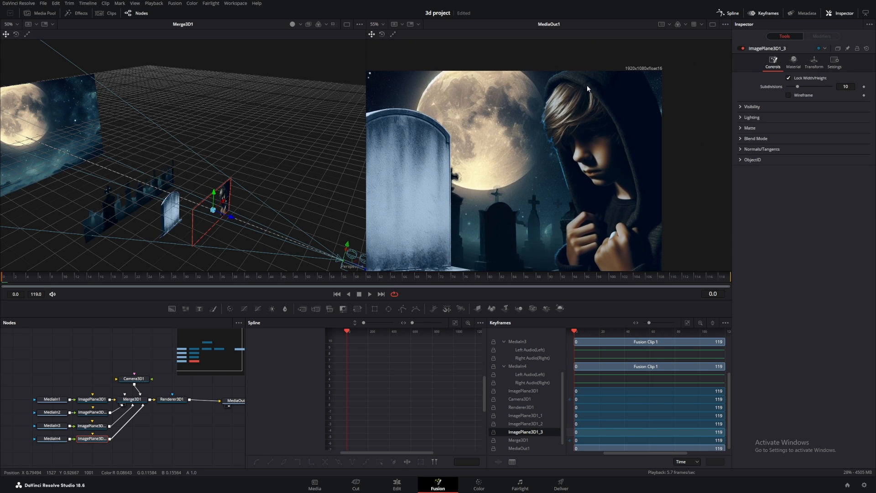
{"action": "left_click_drag", "start_coordinate": [234, 219], "coordinate": [228, 207]}
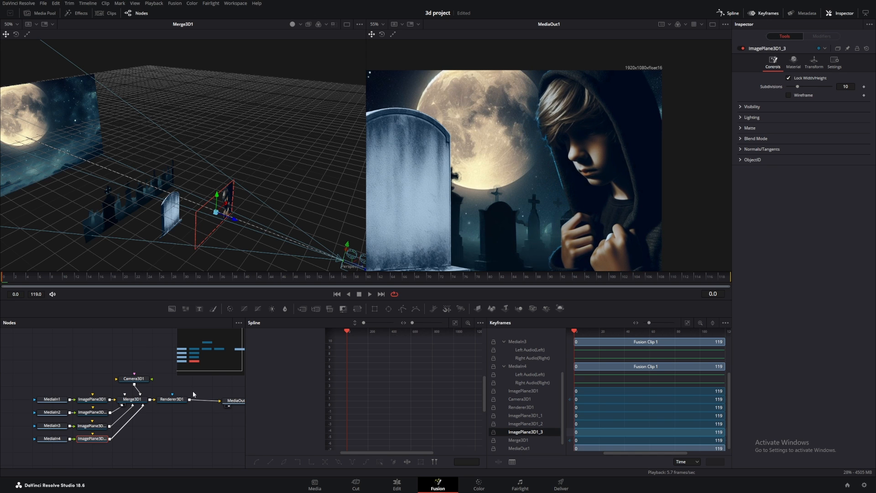
Keyframe the camera's X, Y and Z translation and X, Y and Z rotation at frame 50
{"action": "left_click_drag", "start_coordinate": [193, 391], "coordinate": [153, 368]}
{"action": "left_click_drag", "start_coordinate": [96, 372], "coordinate": [136, 369]}
{"action": "left_click", "coordinate": [85, 351]}
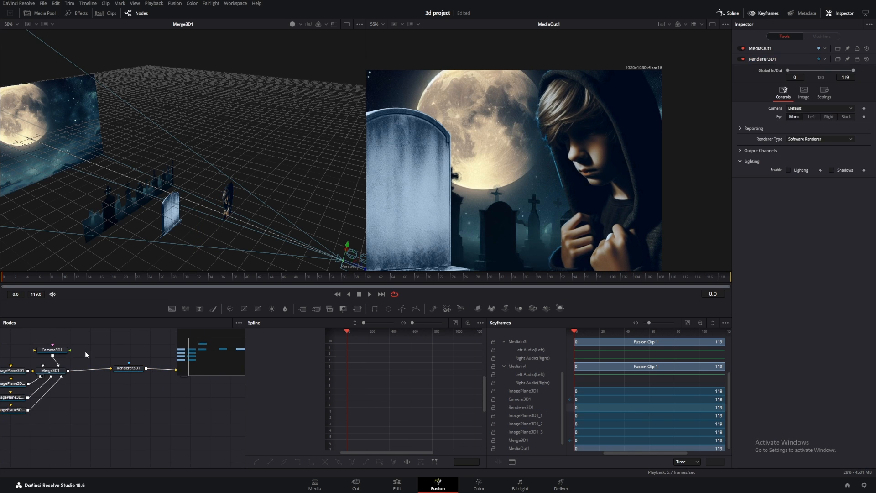
{"action": "left_click", "coordinate": [52, 350]}
{"action": "left_click", "coordinate": [233, 276]}
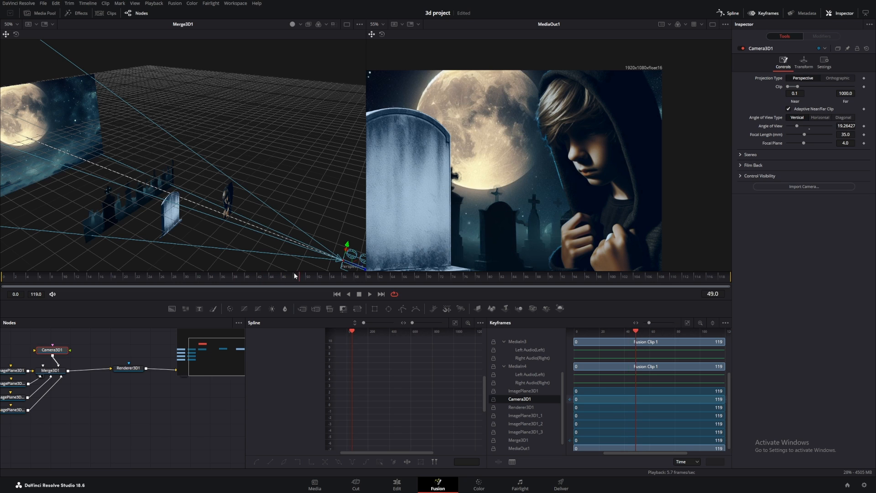
{"action": "mouse_move", "coordinate": [294, 273]}
{"action": "left_mouse_down"}
{"action": "mouse_move", "coordinate": [238, 276]}
{"action": "mouse_move", "coordinate": [306, 284]}
{"action": "left_mouse_up"}
{"action": "left_click", "coordinate": [804, 63]}
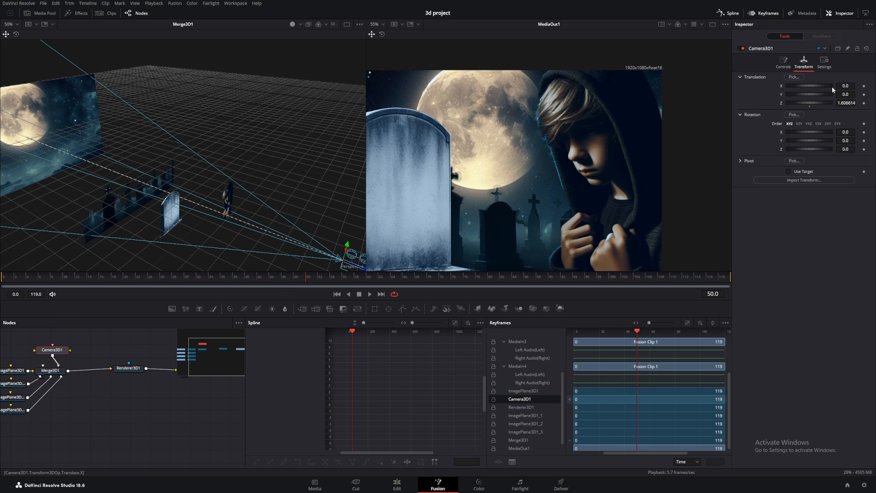
{"action": "left_click", "coordinate": [865, 86]}
{"action": "left_click", "coordinate": [864, 94]}
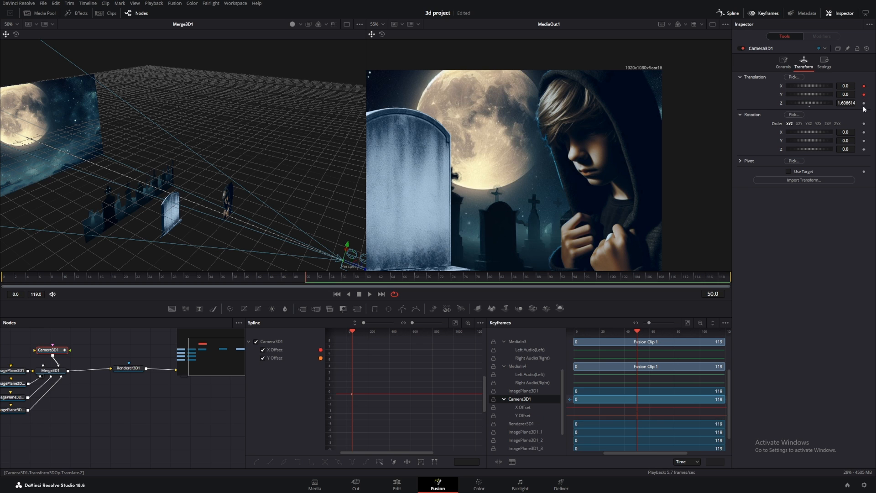
{"action": "left_click", "coordinate": [864, 103]}
{"action": "left_click", "coordinate": [865, 132]}
{"action": "left_click", "coordinate": [864, 140]}
{"action": "left_click", "coordinate": [864, 149]}
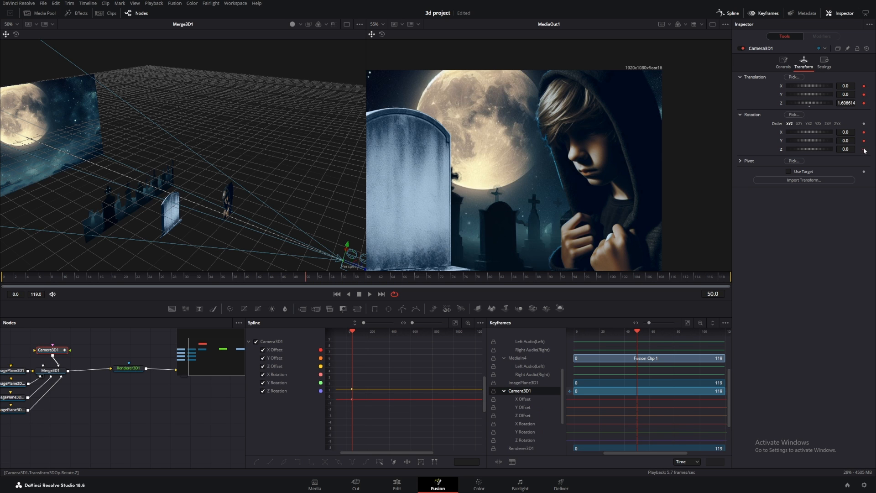
At frame 0, move the camera forward to about Z -1.84 and tilt it up to an X rotation of about 9
{"action": "left_click_drag", "start_coordinate": [167, 278], "coordinate": [2, 278]}
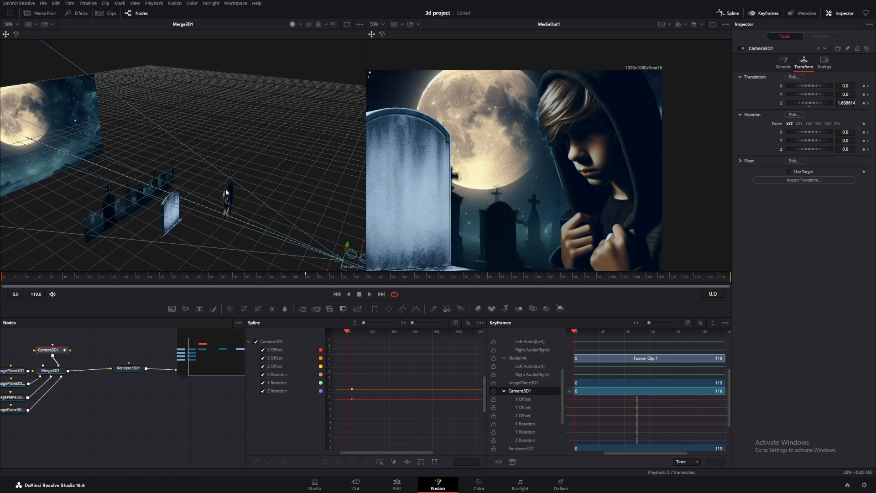
{"action": "left_click_drag", "start_coordinate": [225, 189], "coordinate": [72, 151]}
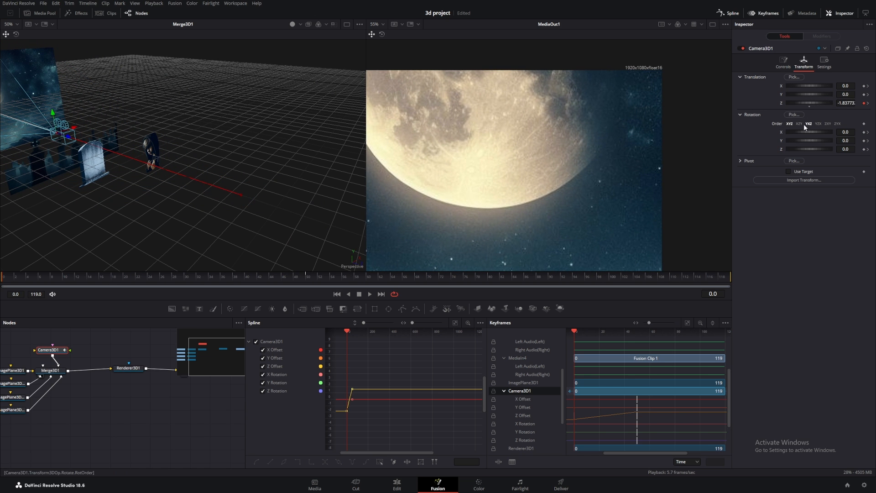
{"action": "left_click_drag", "start_coordinate": [256, 154], "coordinate": [365, 169]}
{"action": "left_click", "coordinate": [16, 34]}
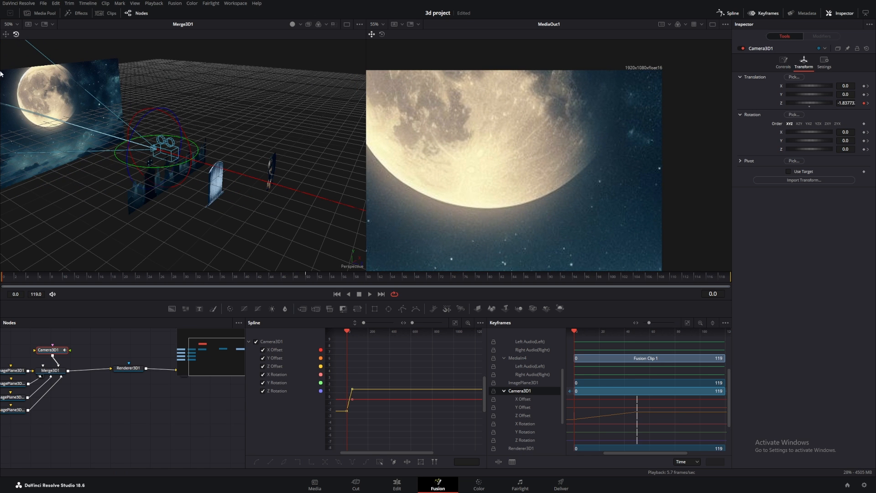
{"action": "left_click_drag", "start_coordinate": [175, 123], "coordinate": [16, 104]}
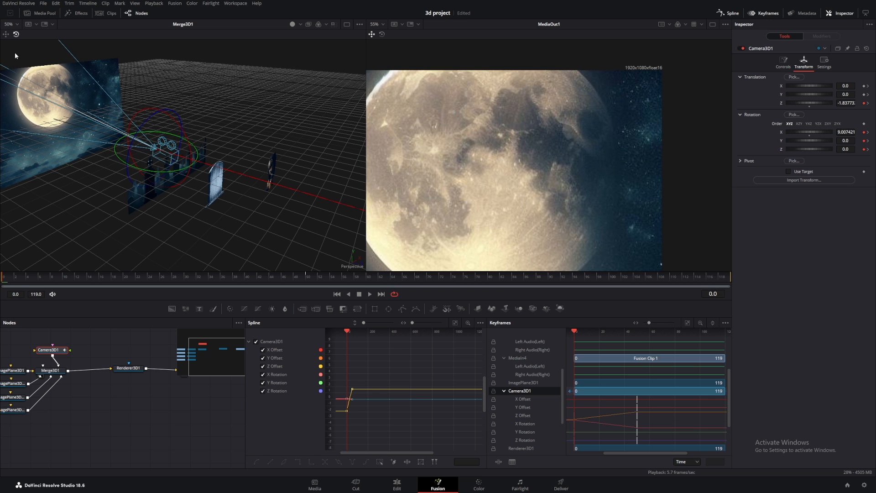
Shift the moon background's image plane sideways to about X 0.17 and raise it slightly to cover the frame's upper edge throughout the camera move
{"action": "left_click", "coordinate": [47, 163]}
{"action": "left_click_drag", "start_coordinate": [114, 147], "coordinate": [33, 125]}
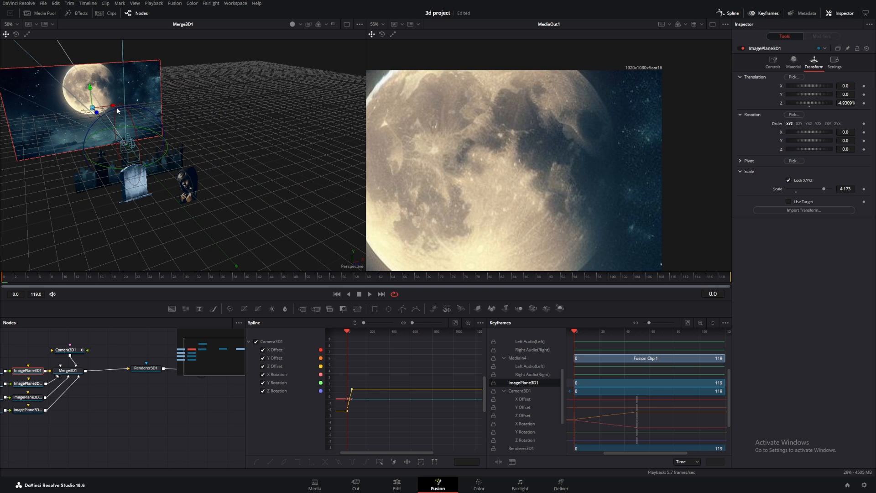
{"action": "left_click_drag", "start_coordinate": [116, 107], "coordinate": [122, 108]}
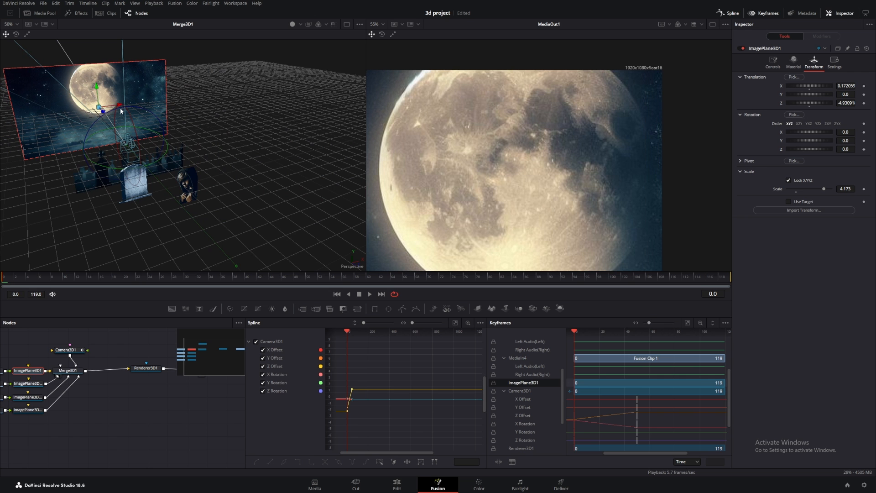
{"action": "left_click_drag", "start_coordinate": [138, 274], "coordinate": [178, 276]}
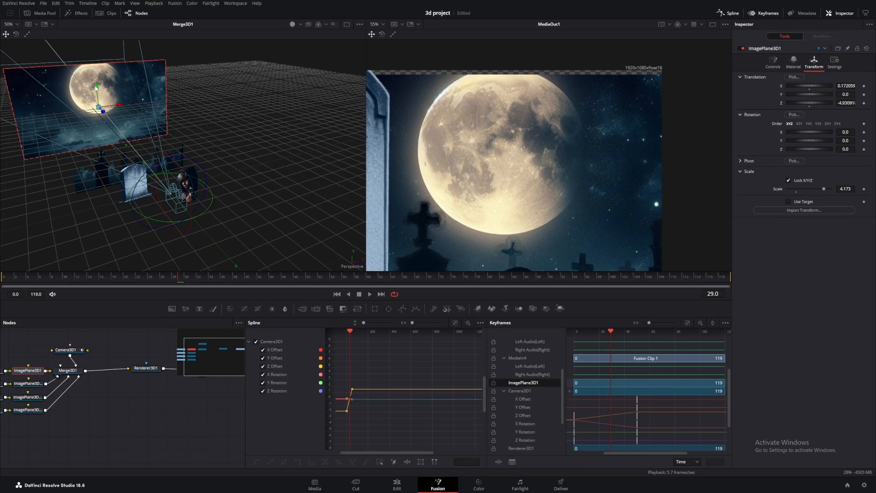
{"action": "left_click_drag", "start_coordinate": [96, 89], "coordinate": [96, 84]}
{"action": "left_click_drag", "start_coordinate": [206, 278], "coordinate": [181, 275]}
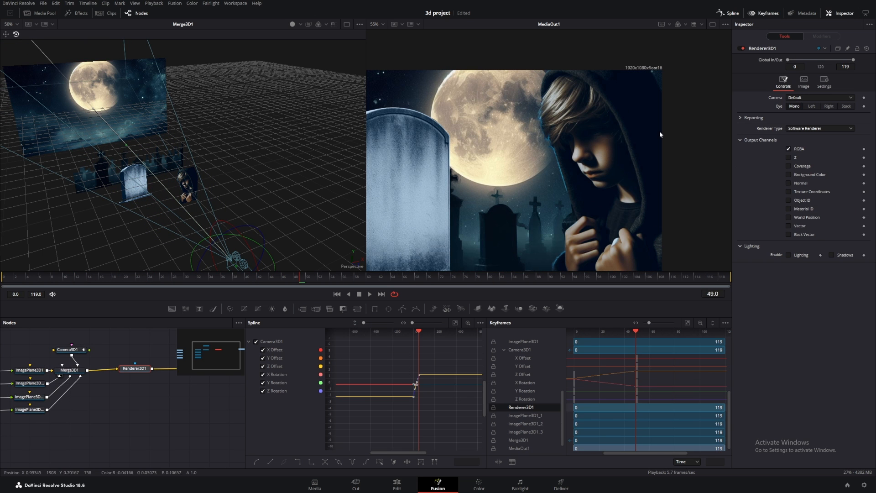
Hide the keyframes editor and fit the camera's animation curves in the spline editor
{"action": "left_click", "coordinate": [763, 13]}
{"action": "left_click", "coordinate": [739, 13]}
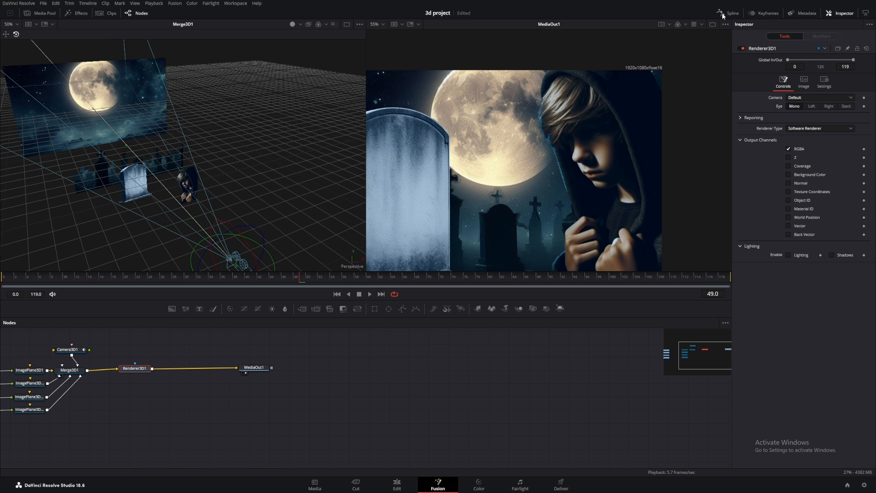
{"action": "left_click", "coordinate": [723, 15]}
{"action": "left_click", "coordinate": [700, 324]}
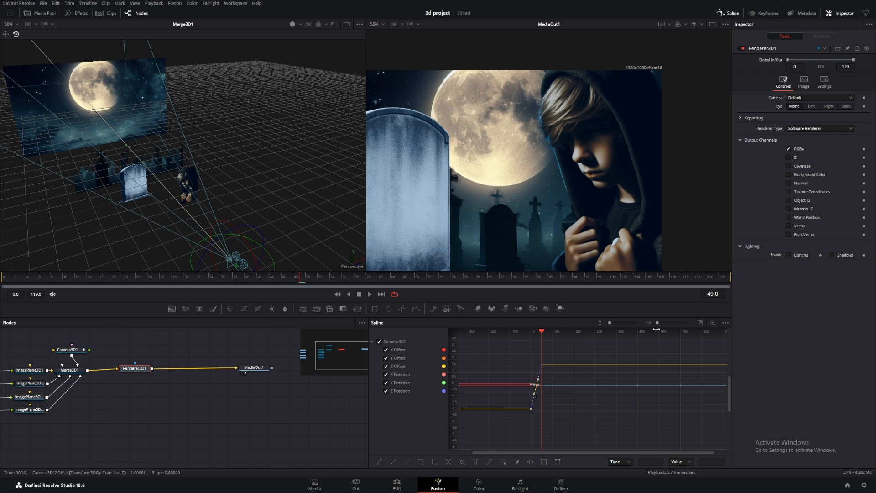
{"action": "left_click", "coordinate": [700, 324]}
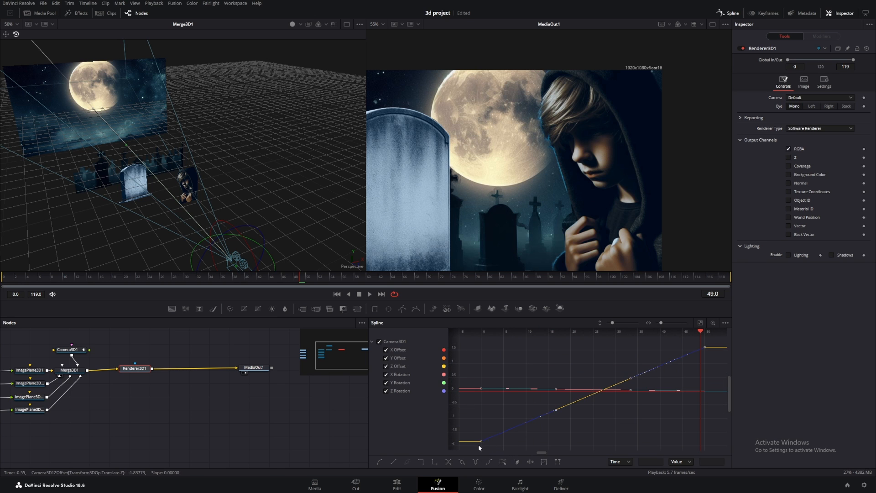
Apply the Out Cubic easing preset to all of the camera's keyframes
{"action": "left_click_drag", "start_coordinate": [477, 446], "coordinate": [698, 338]}
{"action": "right_click", "coordinate": [704, 350]}
{"action": "mouse_move", "coordinate": [736, 208]}
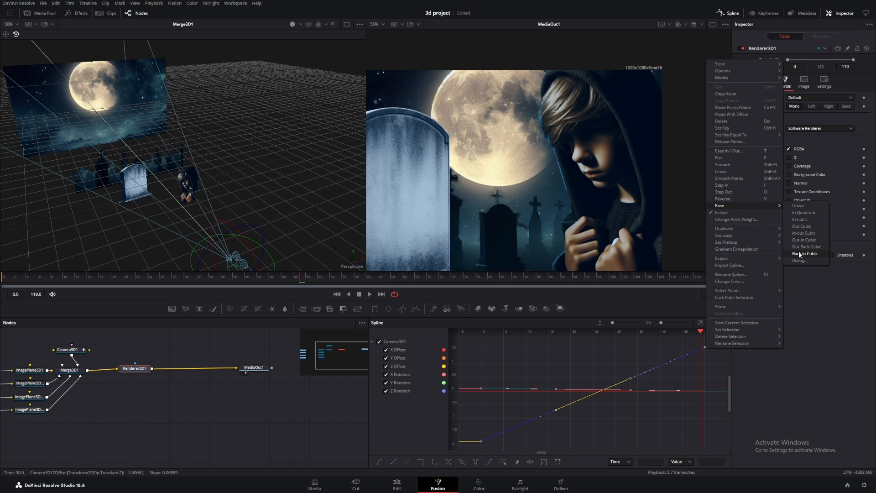
{"action": "left_click", "coordinate": [803, 255]}
{"action": "left_click", "coordinate": [423, 186]}
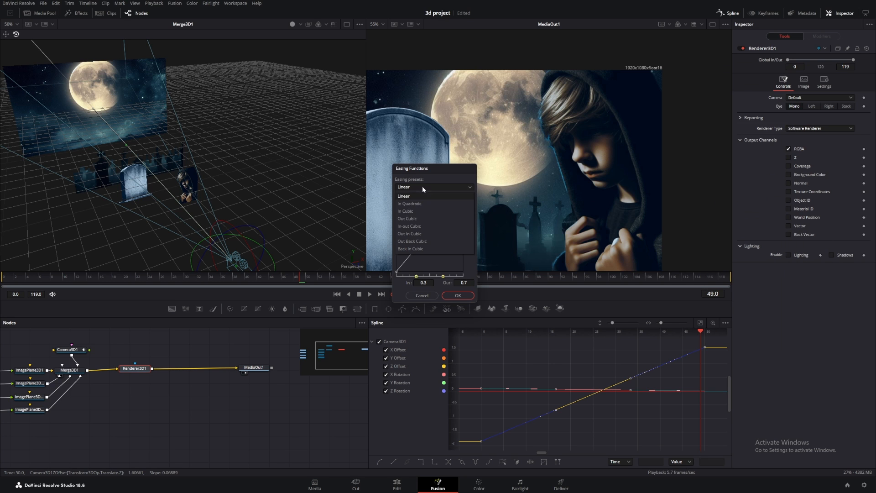
{"action": "left_click", "coordinate": [407, 220]}
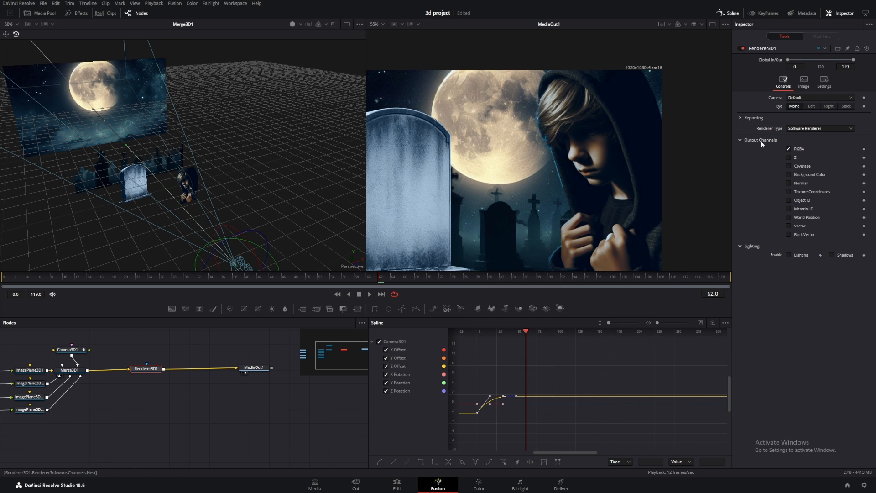
Enable the Z output channel on Renderer3D1
{"action": "left_click", "coordinate": [749, 141]}
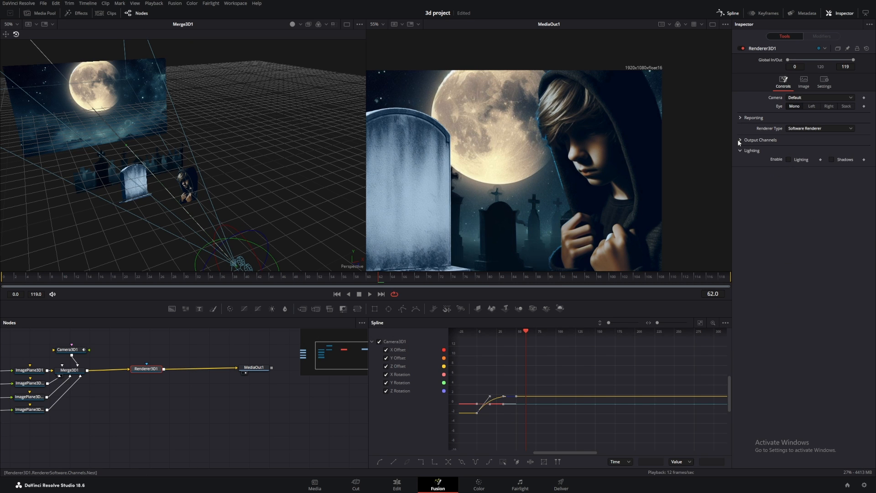
{"action": "left_click", "coordinate": [740, 141]}
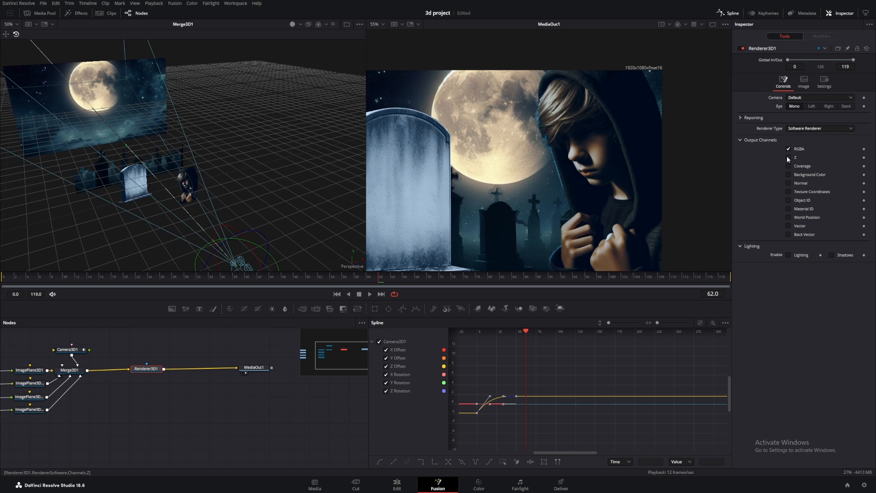
{"action": "left_click", "coordinate": [788, 158]}
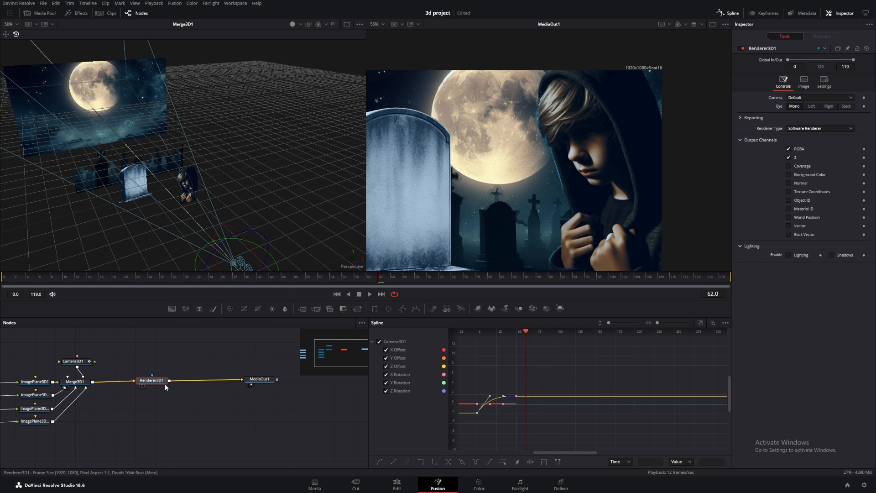
Add a Depth Blur node after Renderer3D1 and also connect the renderer's output to its second (blue) input
{"action": "key", "text": "shift+space"}
{"action": "type", "text": "dep"}
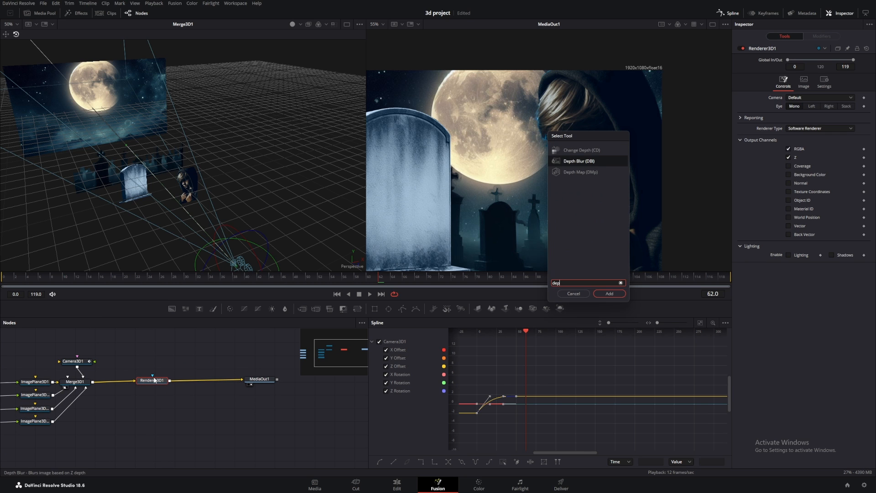
{"action": "key", "text": "Return"}
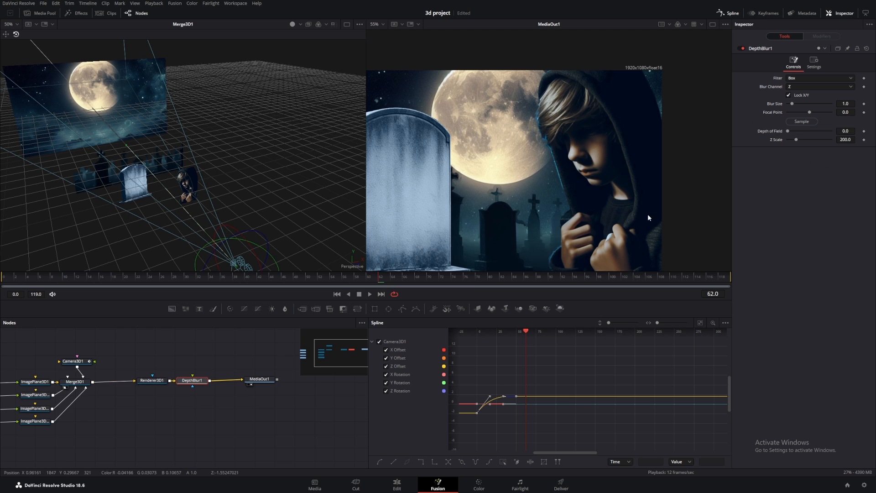
{"action": "scroll", "coordinate": [159, 385], "scroll_direction": "up", "scroll_amount": 3}
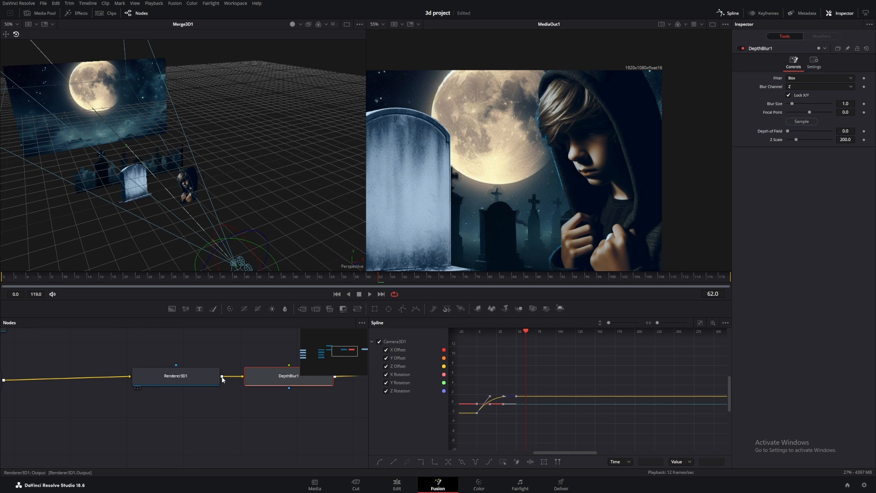
{"action": "left_click_drag", "start_coordinate": [222, 377], "coordinate": [251, 368]}
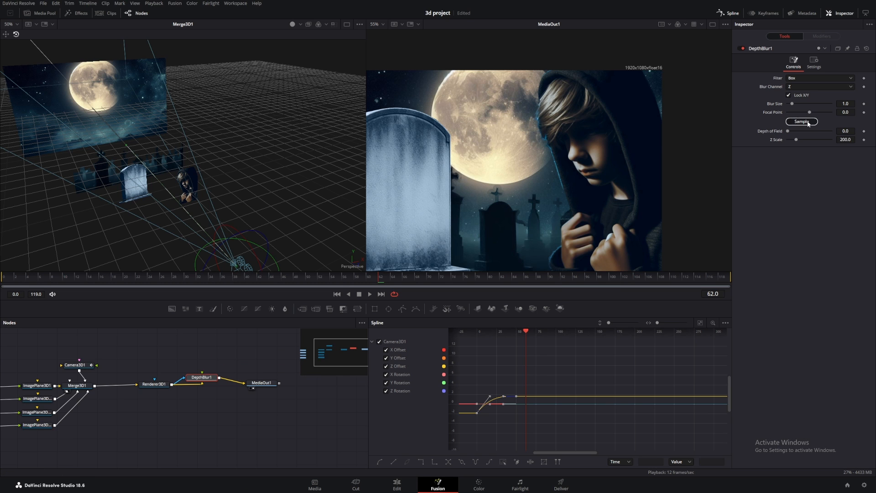
Sample the boy as the depth blur's focal point, with Z Scale at 16.0 and Blur Size at 7.95
{"action": "left_click_drag", "start_coordinate": [809, 123], "coordinate": [619, 115]}
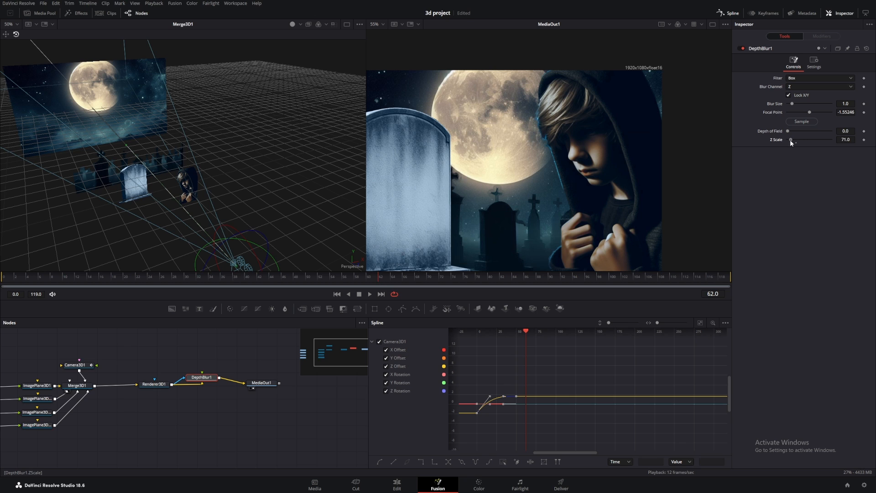
{"action": "left_click_drag", "start_coordinate": [791, 140], "coordinate": [787, 140]}
{"action": "left_click_drag", "start_coordinate": [705, 117], "coordinate": [719, 113]}
{"action": "left_click", "coordinate": [822, 104]}
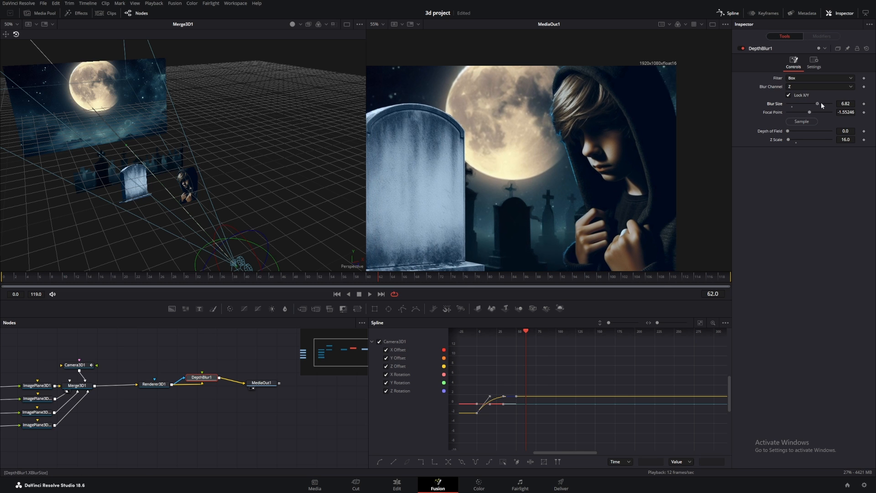
{"action": "left_click_drag", "start_coordinate": [817, 103], "coordinate": [810, 114]}
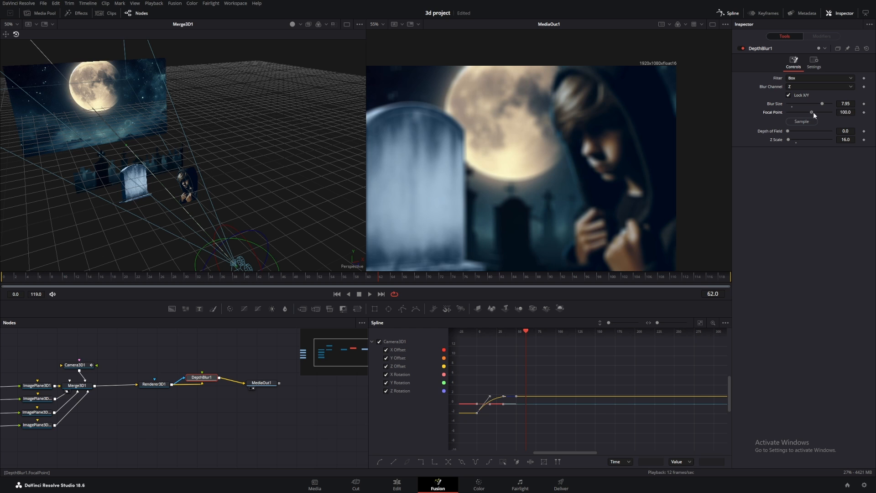
Set the depth blur's focal point to -4.0 and play the animation from frame 0
{"action": "left_click", "coordinate": [846, 112]}
{"action": "type", "text": "-23"}
{"action": "key", "text": "Return"}
{"action": "mouse_move", "coordinate": [846, 112]}
{"action": "left_mouse_down"}
{"action": "mouse_move", "coordinate": [858, 113]}
{"action": "mouse_move", "coordinate": [845, 112]}
{"action": "left_mouse_up"}
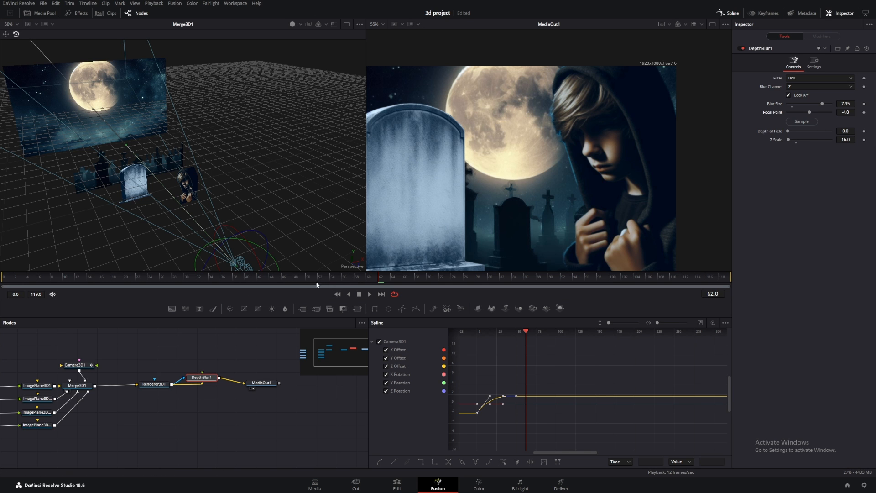
{"action": "left_click_drag", "start_coordinate": [305, 280], "coordinate": [3, 278]}
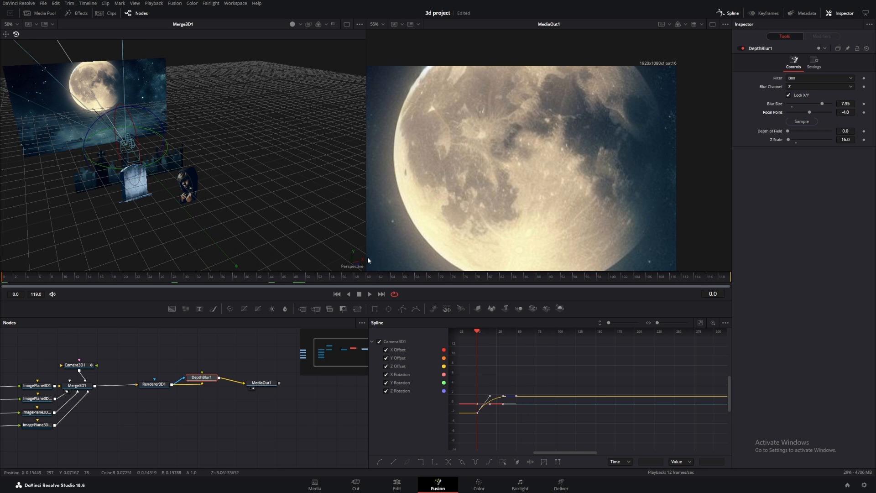
{"action": "key", "text": "space"}
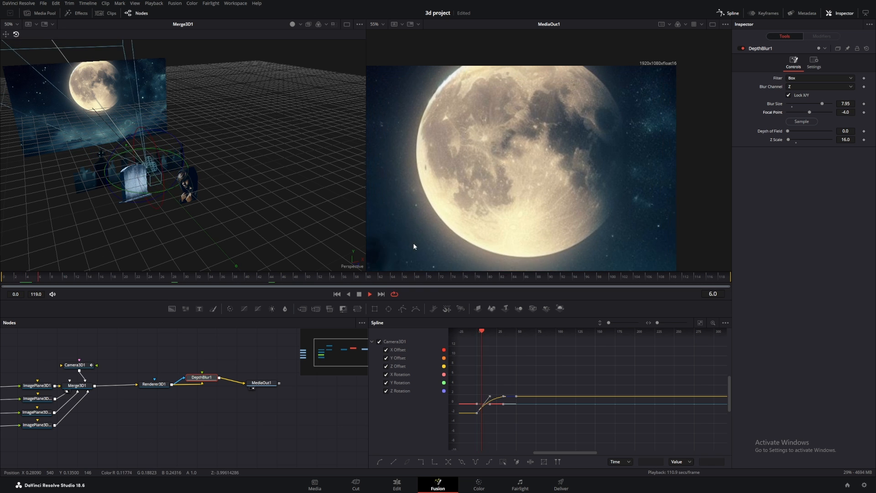